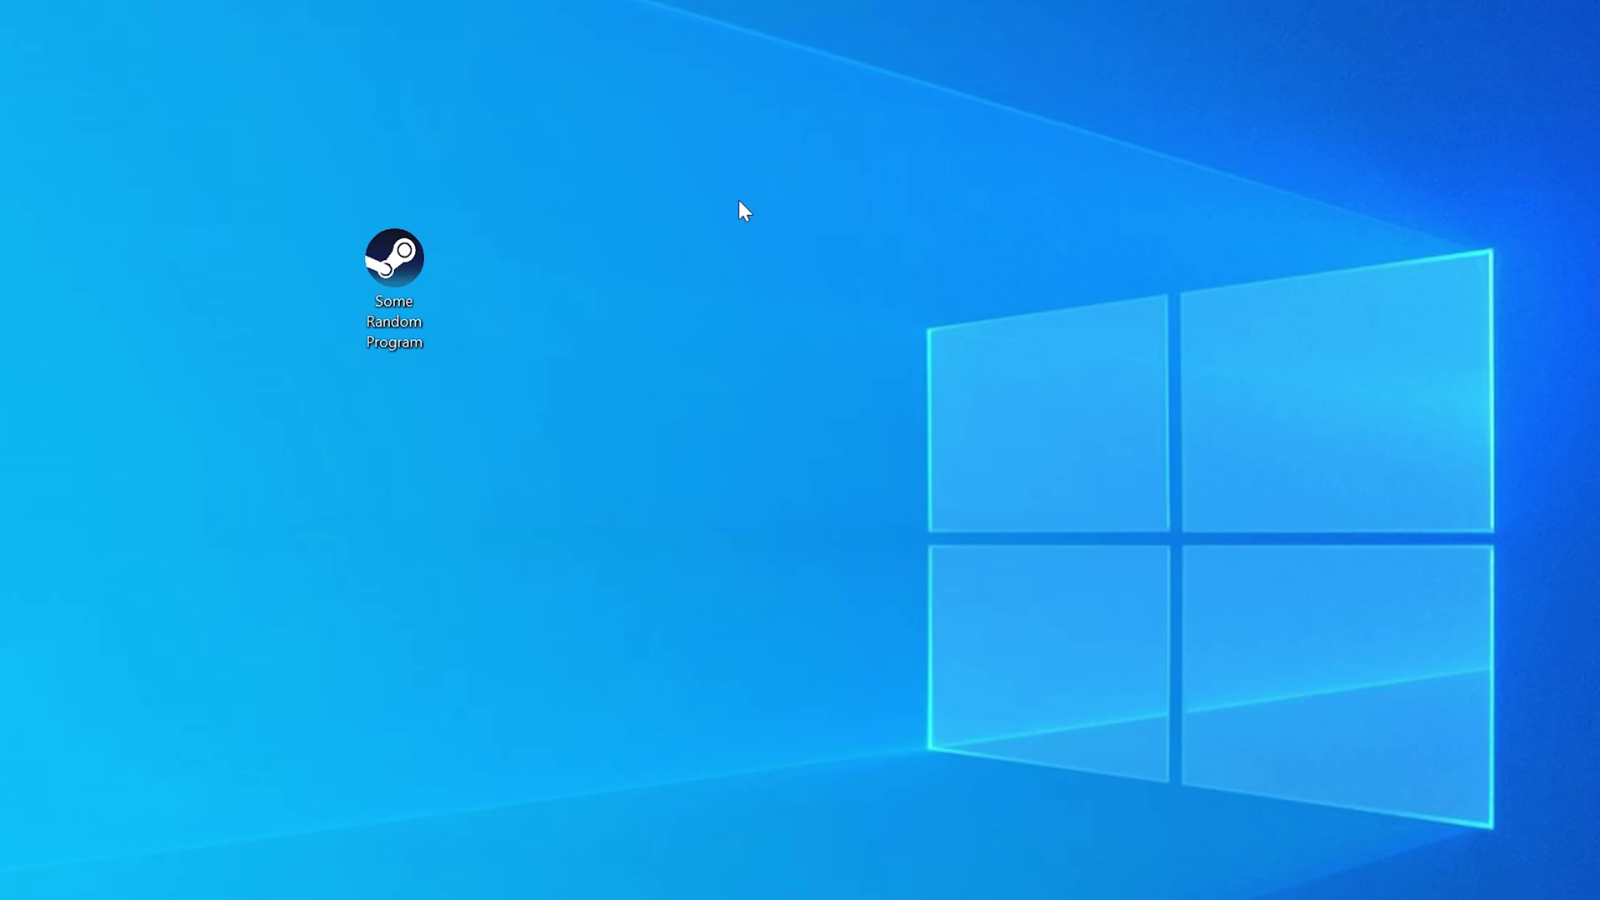
Launch the program to reproduce the DLL error, then open System information.
double_click(419, 266)
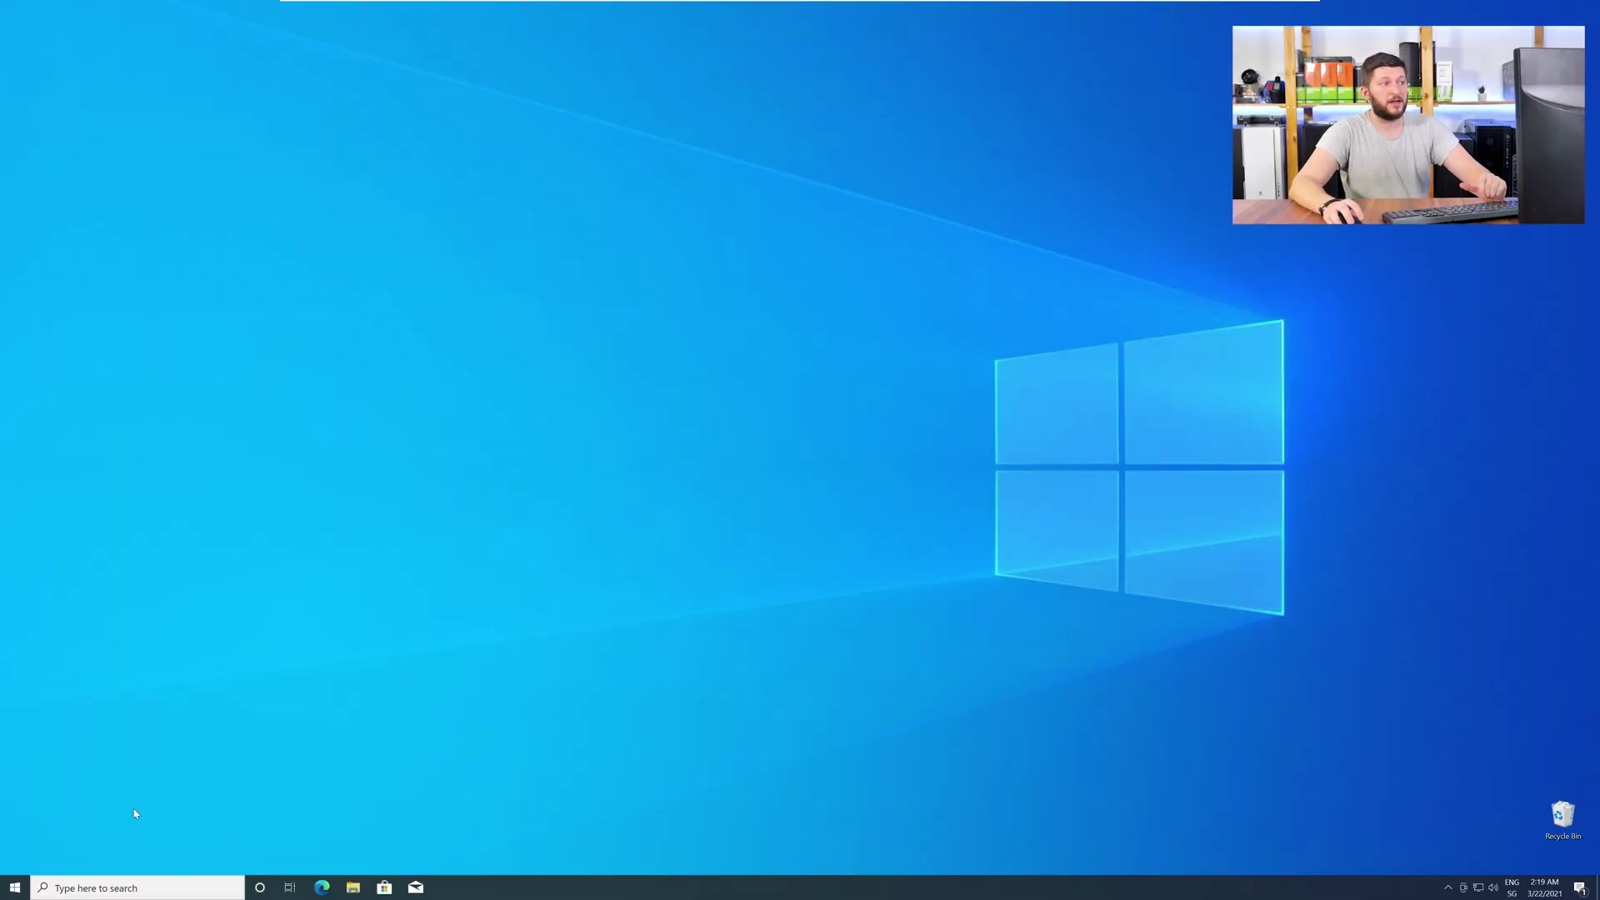
right_click(10, 889)
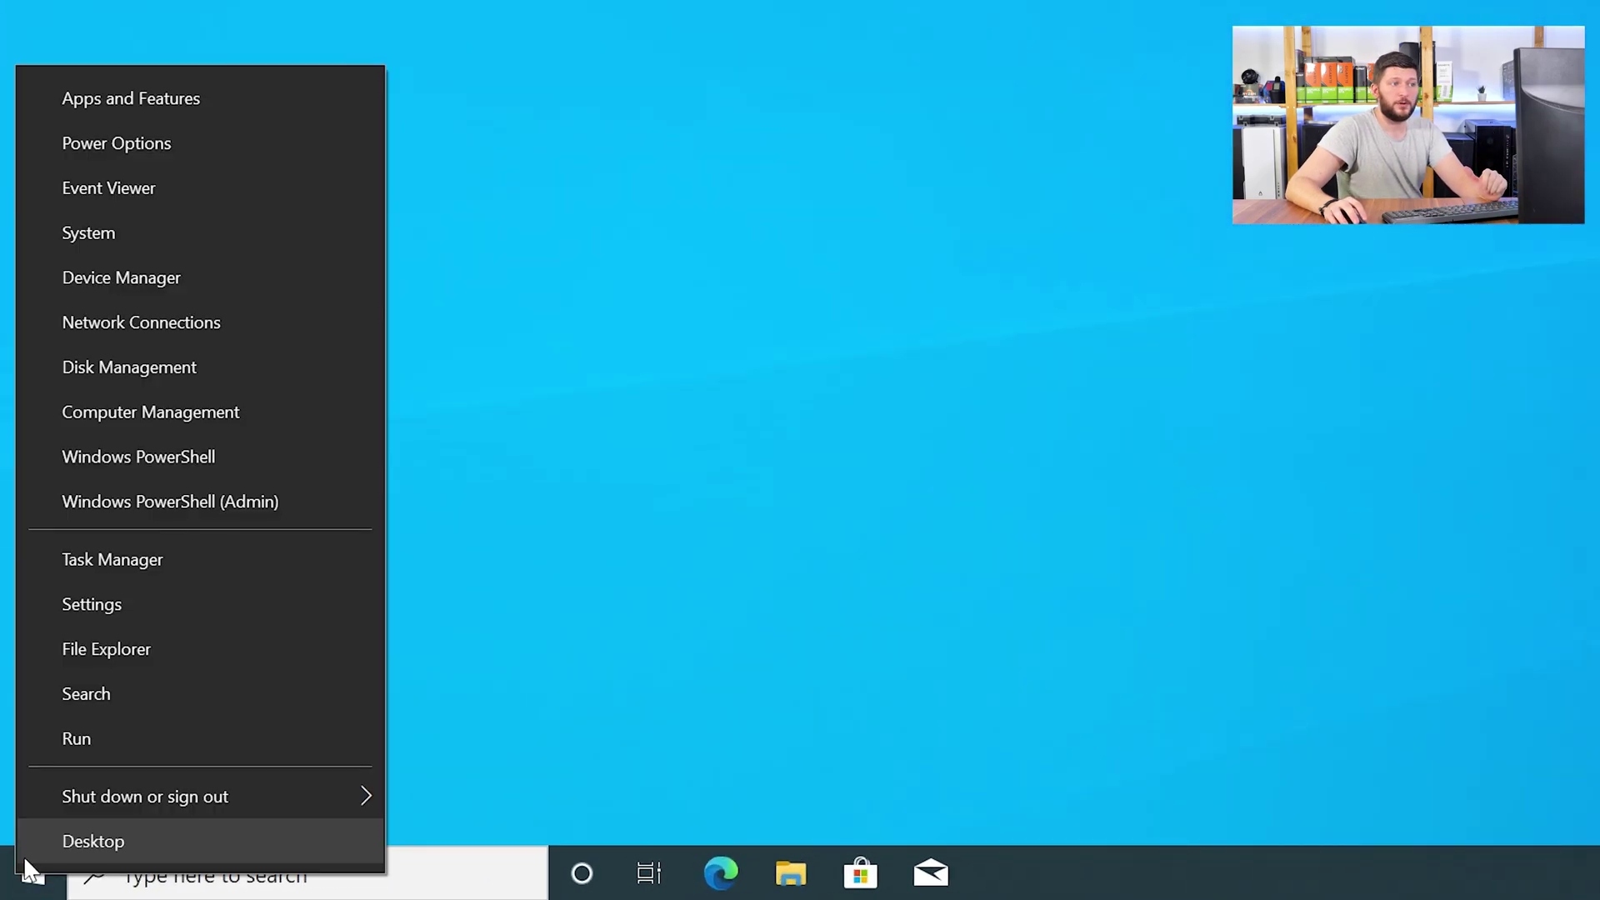
click(191, 229)
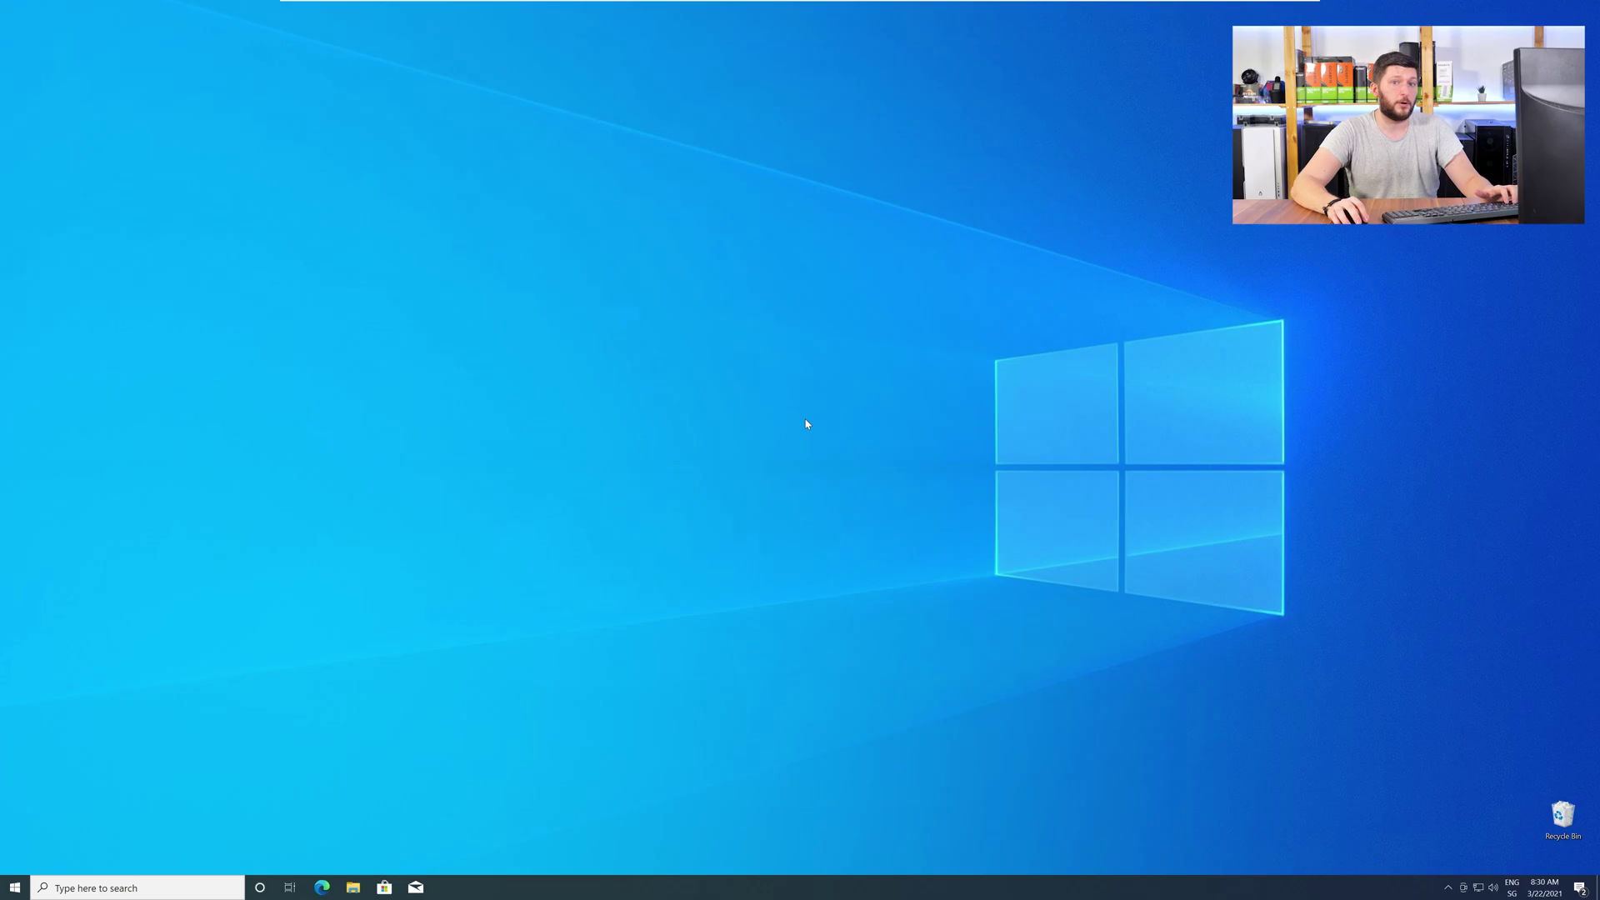
Get the 32-bit and 64-bit api-ms-win-crt-math DLL zips from Edge, moving the 32-bit folder aside.
click(324, 889)
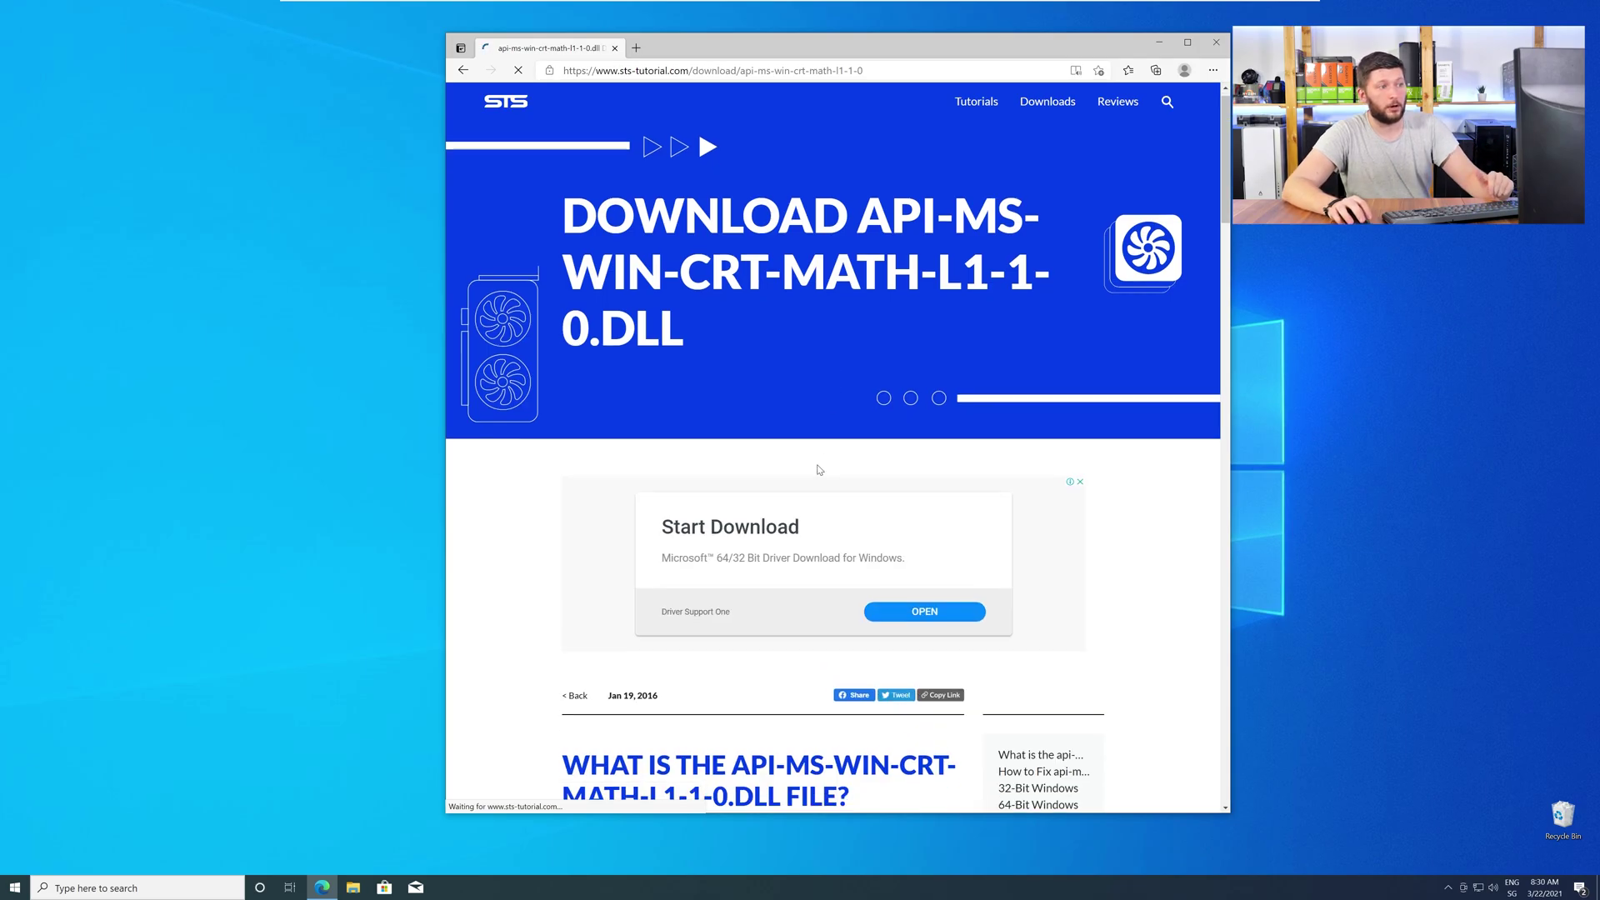
scroll(819, 469, down, 5)
scroll(820, 469, down, 5)
scroll(818, 468, down, 2)
scroll(818, 469, down, 5)
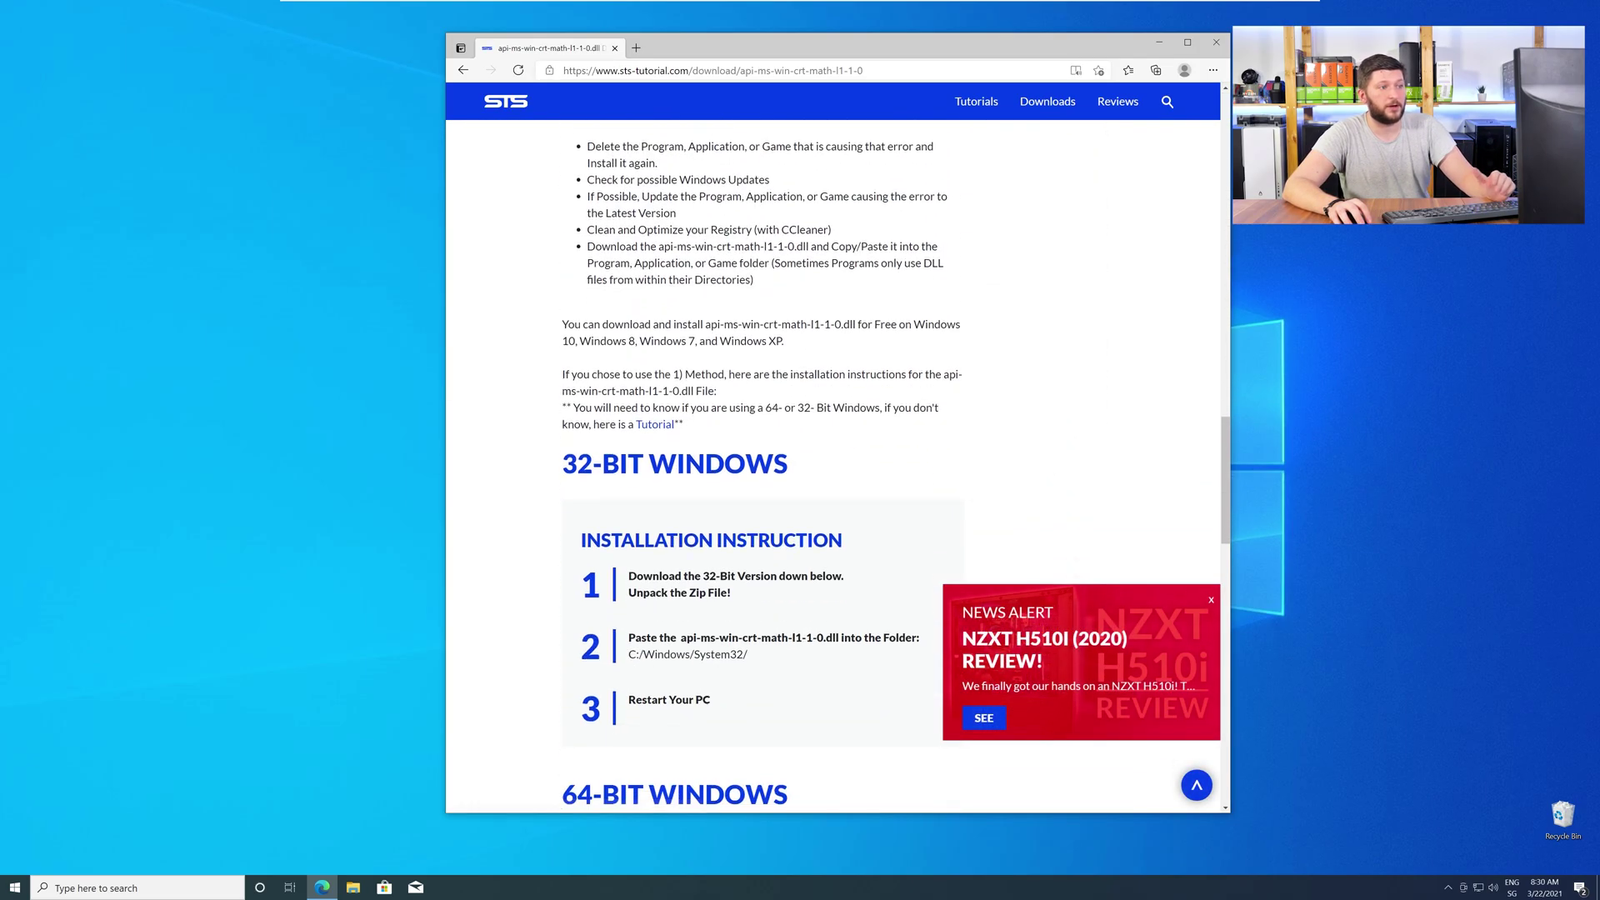
scroll(820, 469, down, 5)
scroll(820, 469, down, 4)
scroll(819, 470, down, 3)
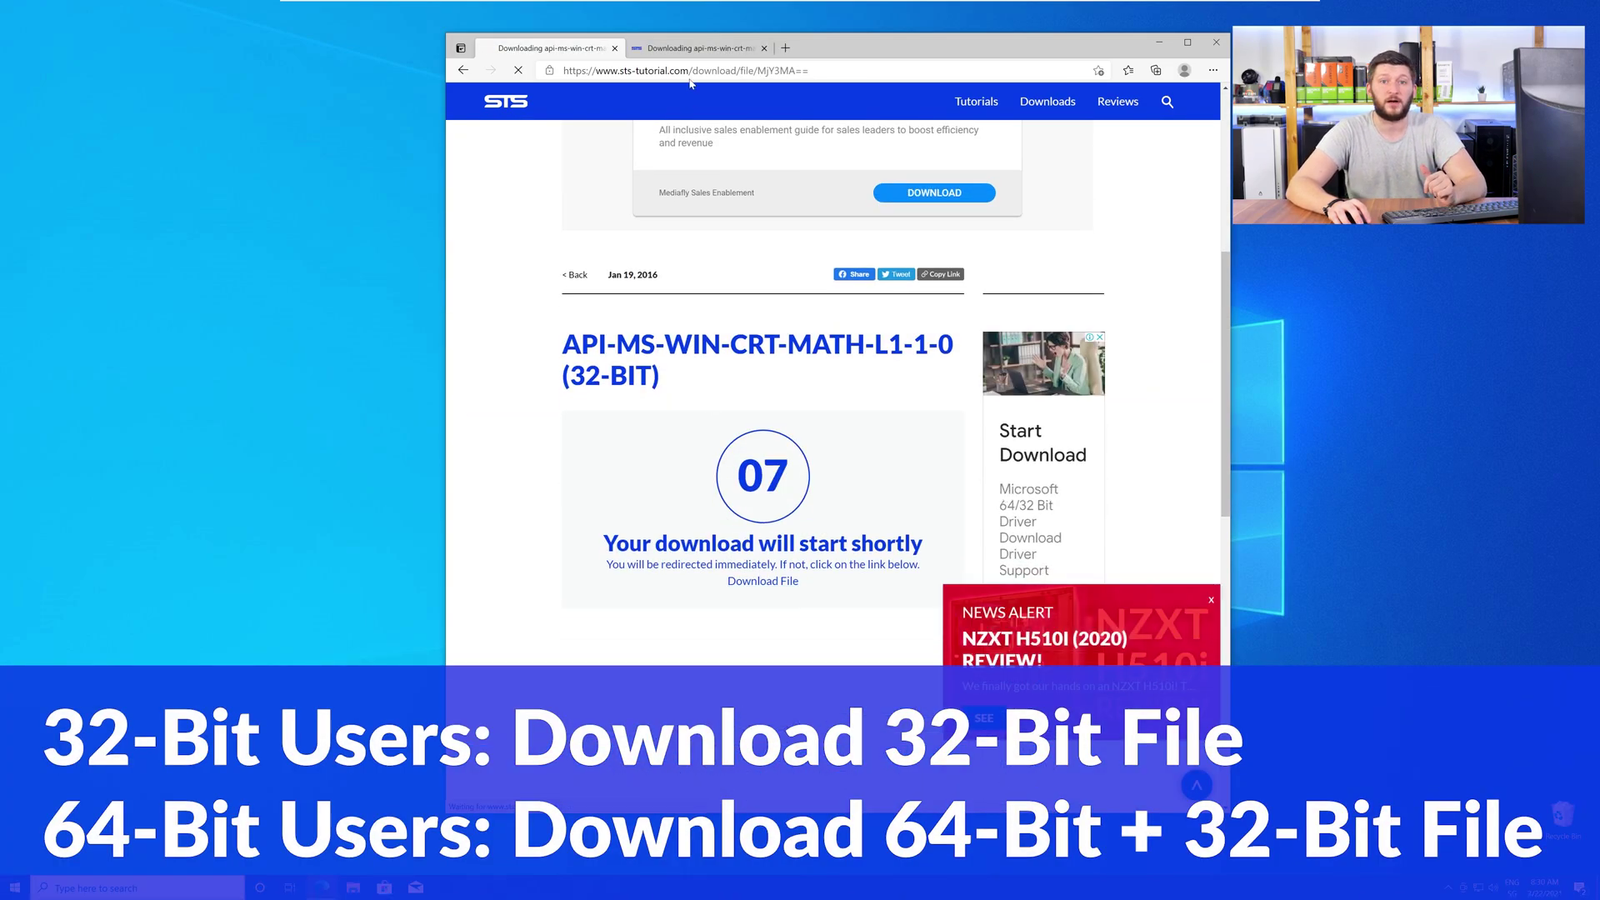
key(ctrl+Tab)
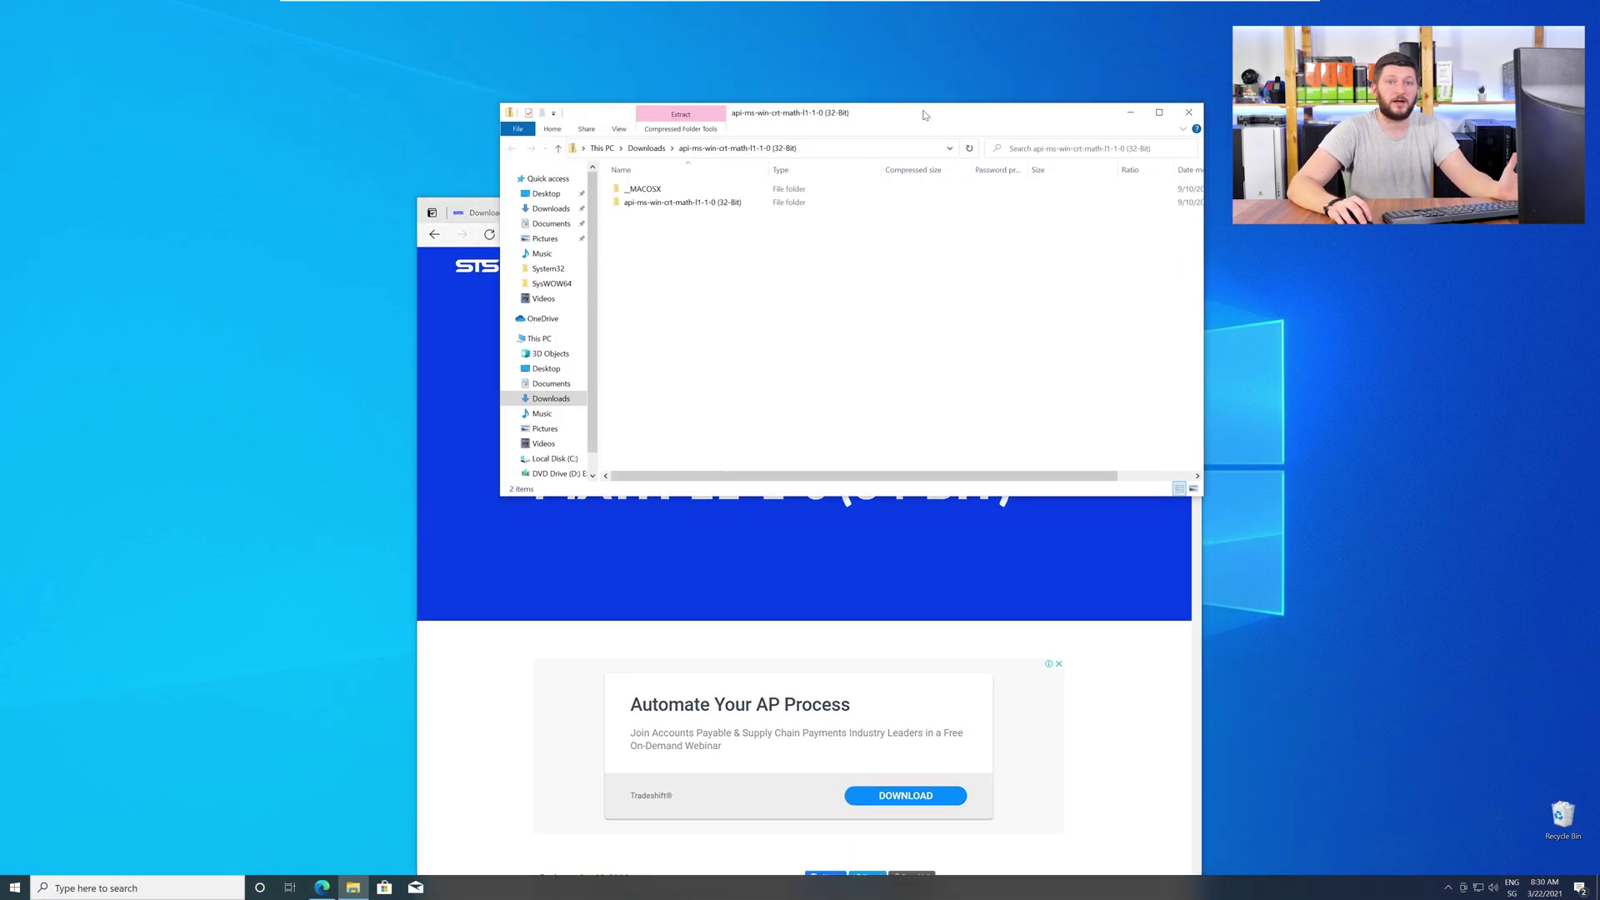
drag(925, 115, 913, 25)
Open the 64-bit zip, close Edge, and arrange the 64-bit and 32-bit windows side by side.
click(875, 138)
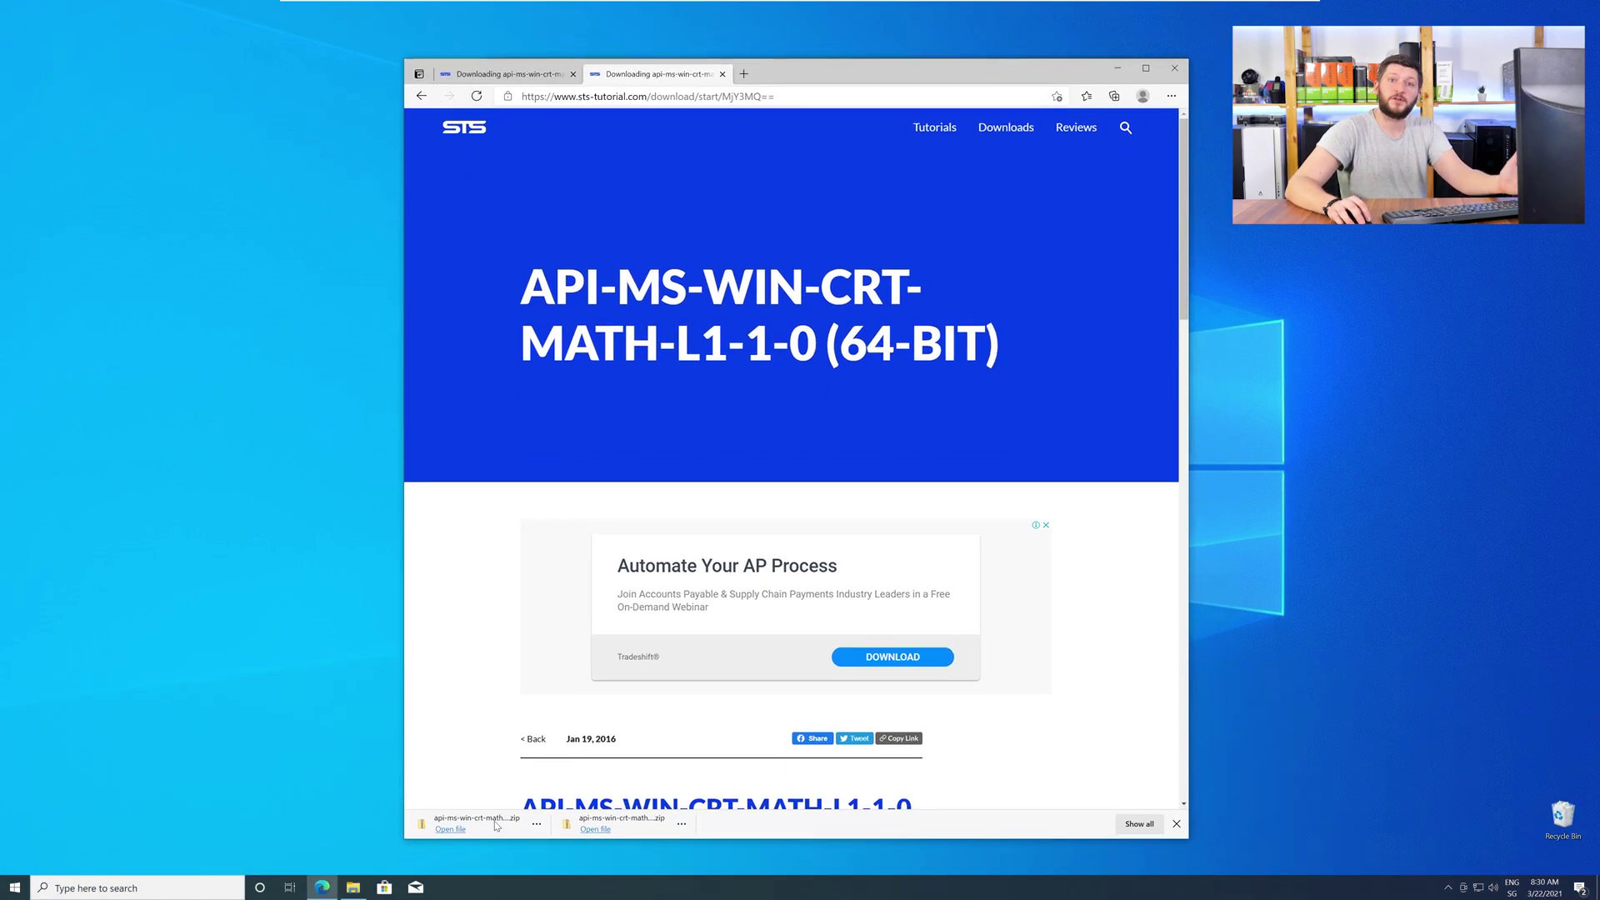
click(476, 828)
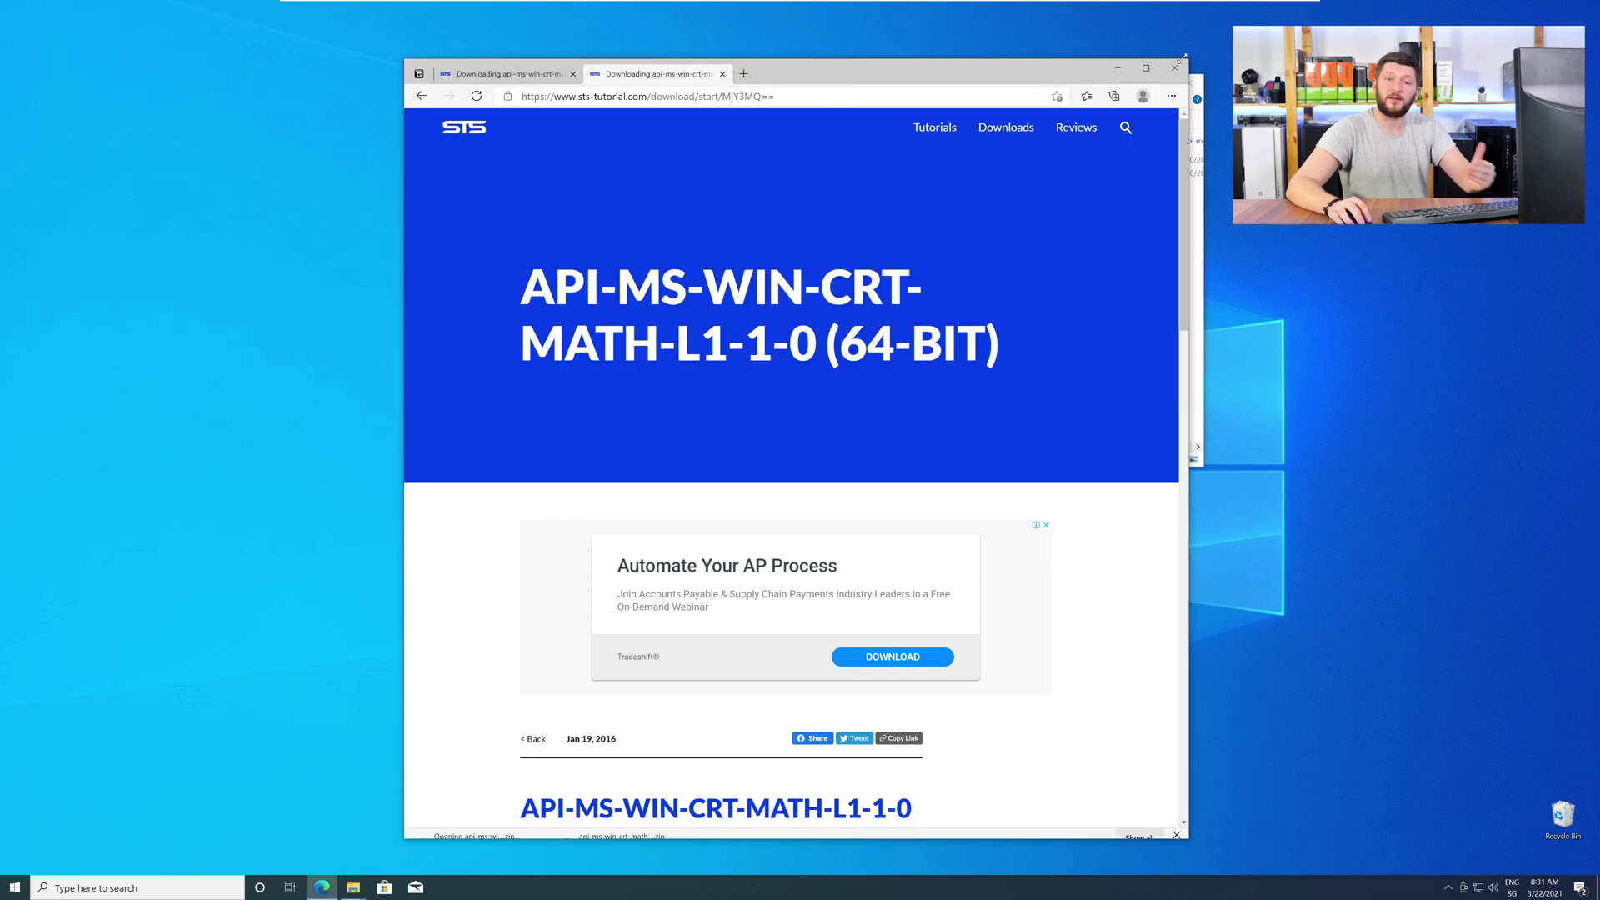
click(1175, 66)
drag(876, 82, 413, 476)
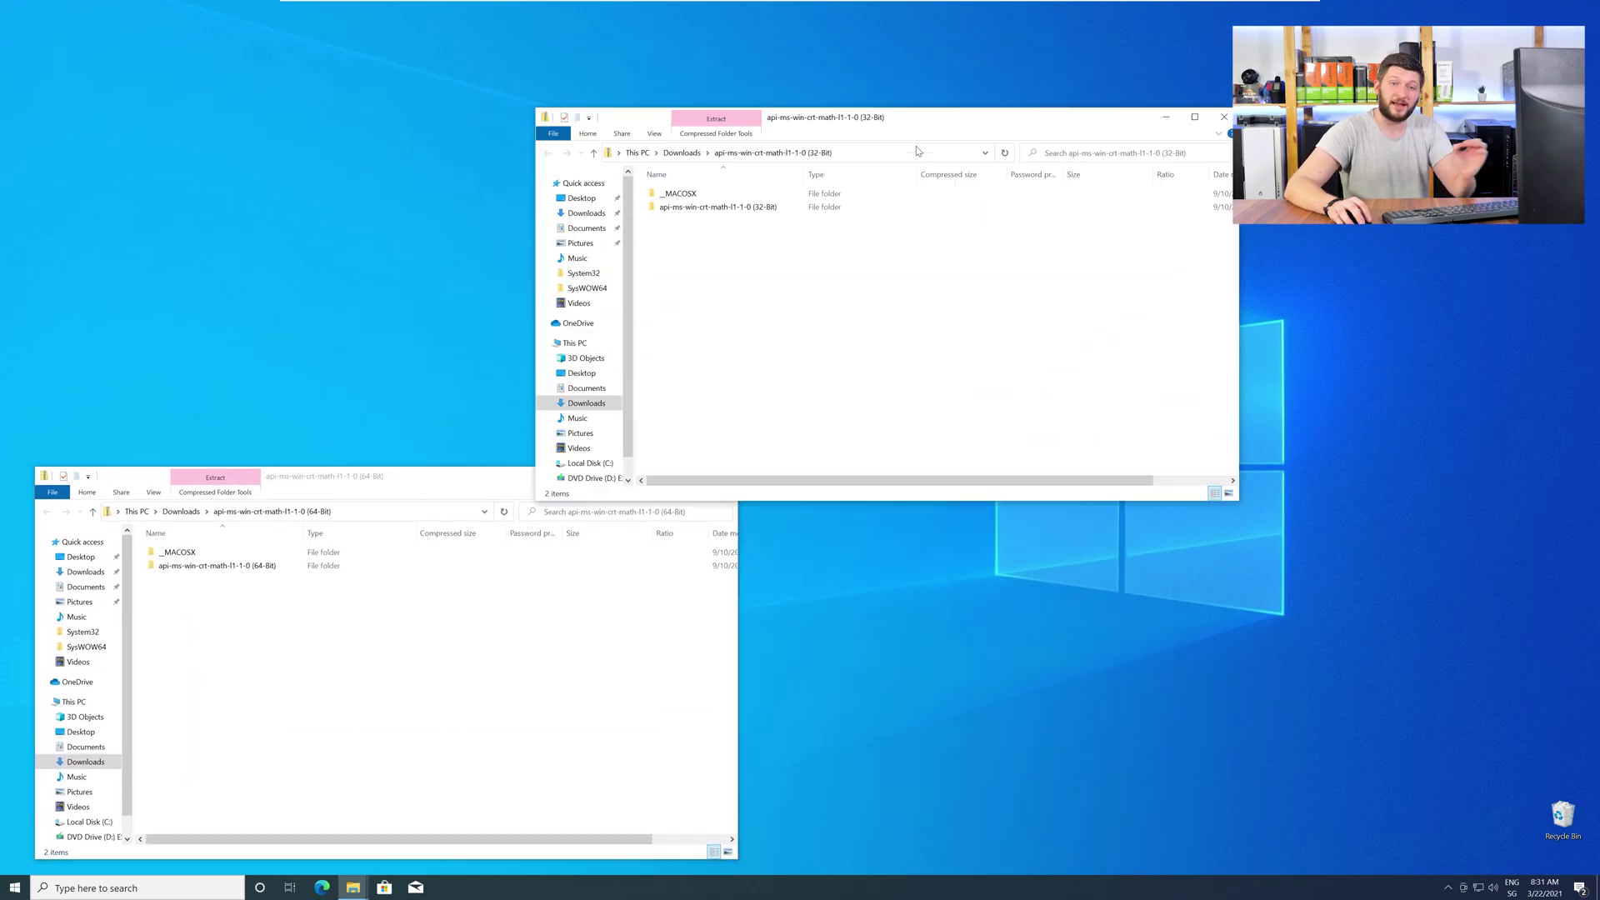
drag(851, 68, 1116, 466)
Open the inner 32-Bit and 64-Bit folders and start a third Explorer window.
double_click(998, 554)
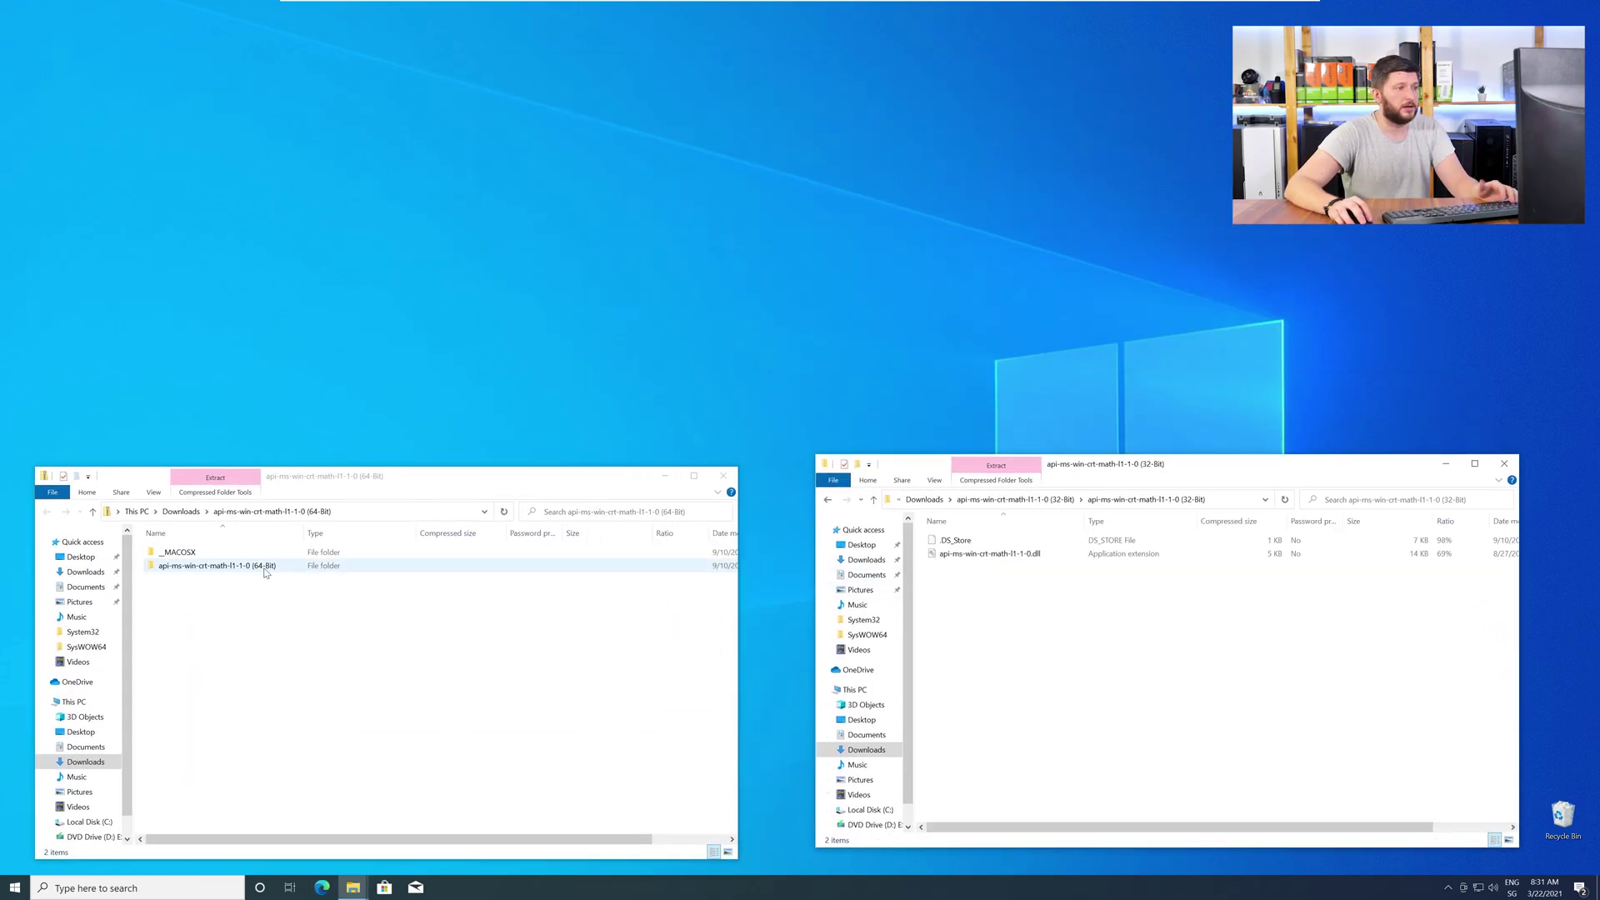
double_click(217, 566)
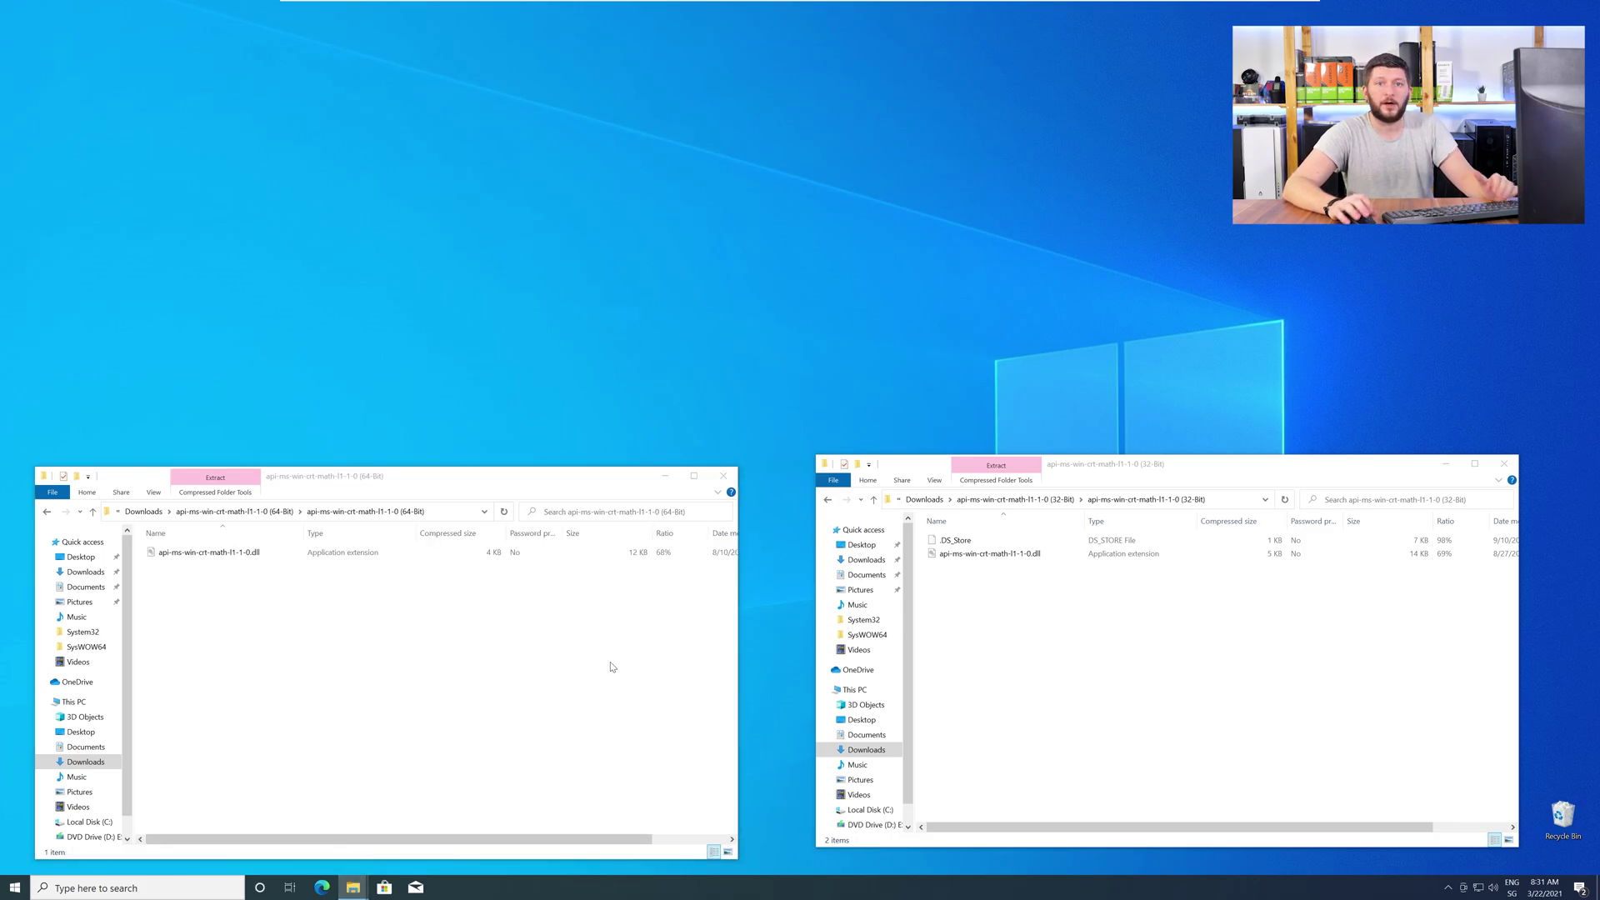
key(super+e)
Browse the new window to C:\Windows, select System32, and drag the 64-bit DLL onto it.
drag(1058, 485, 734, 63)
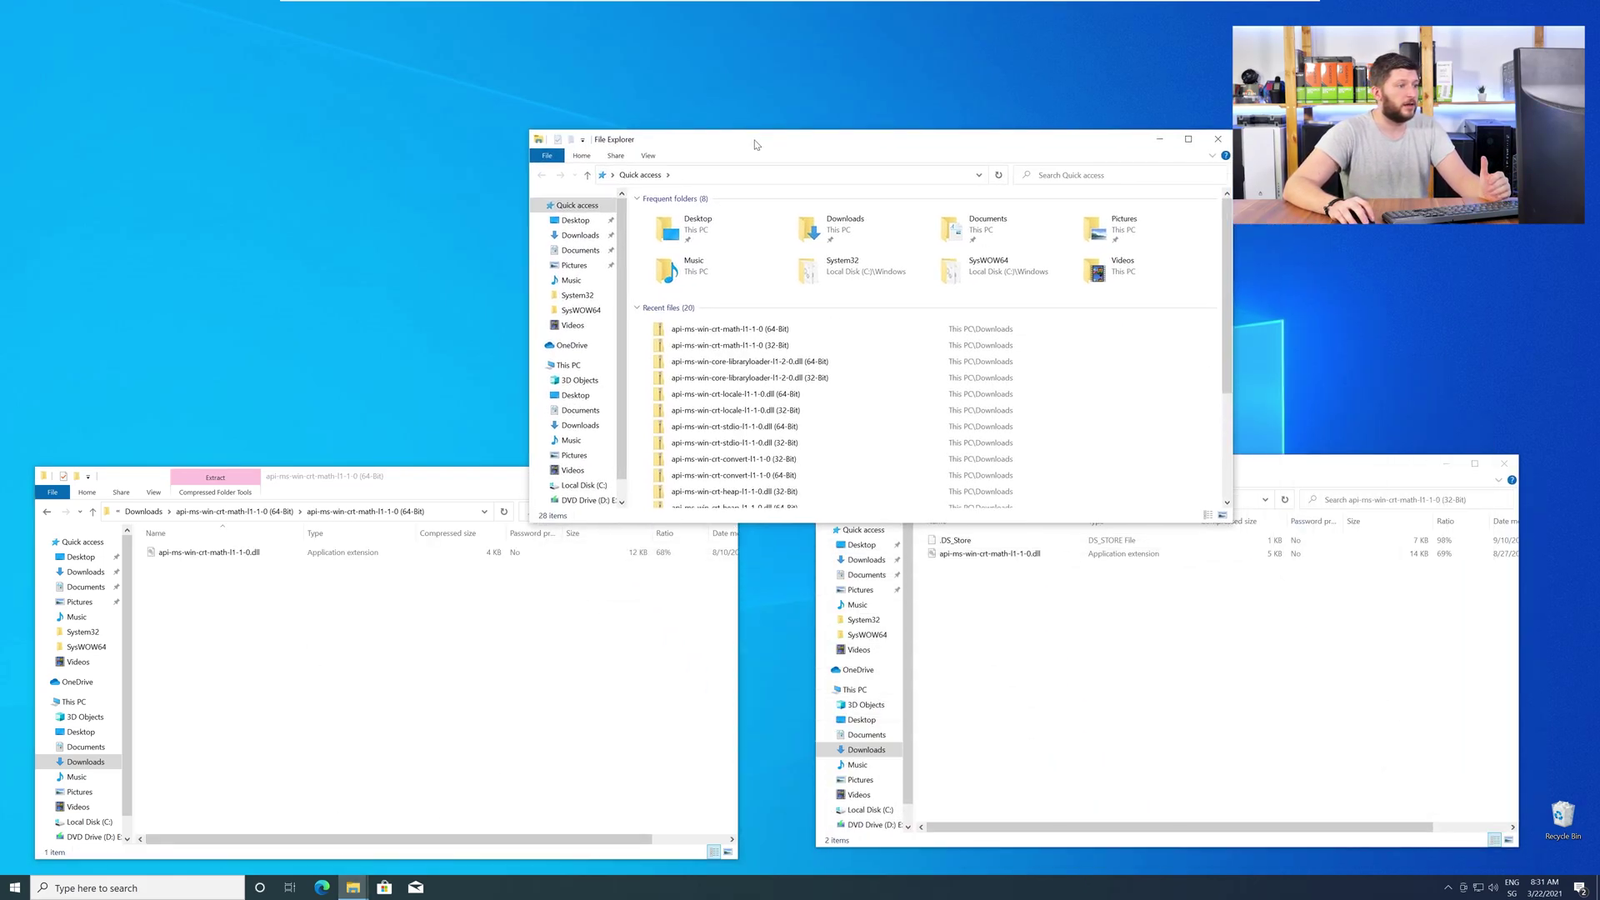
click(547, 285)
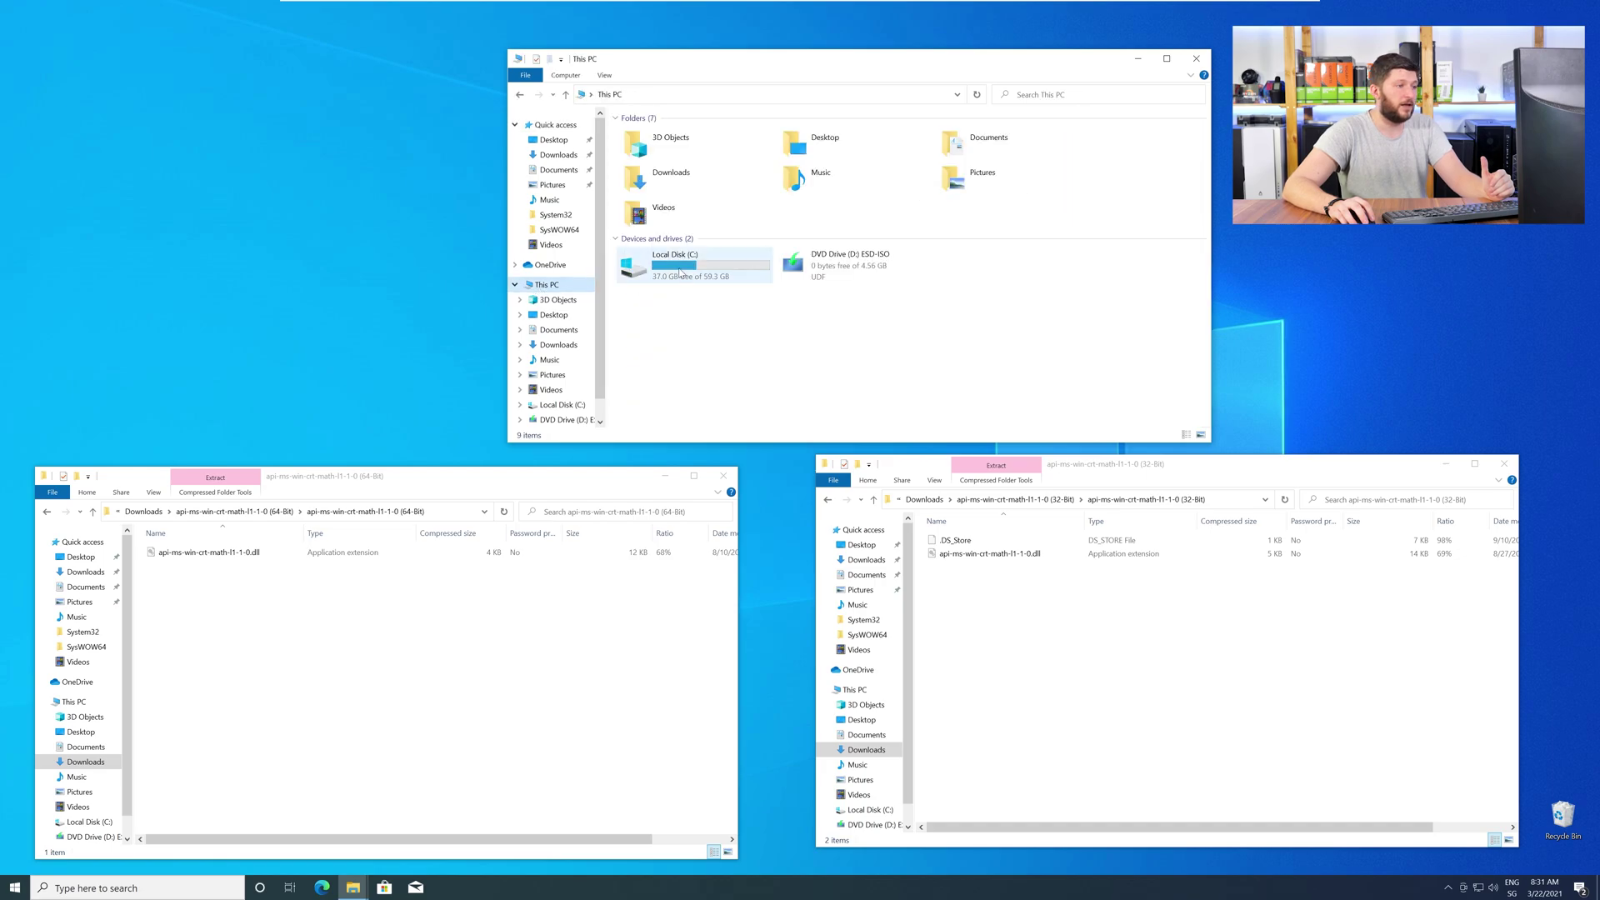
double_click(685, 269)
double_click(652, 190)
scroll(691, 327, down, 5)
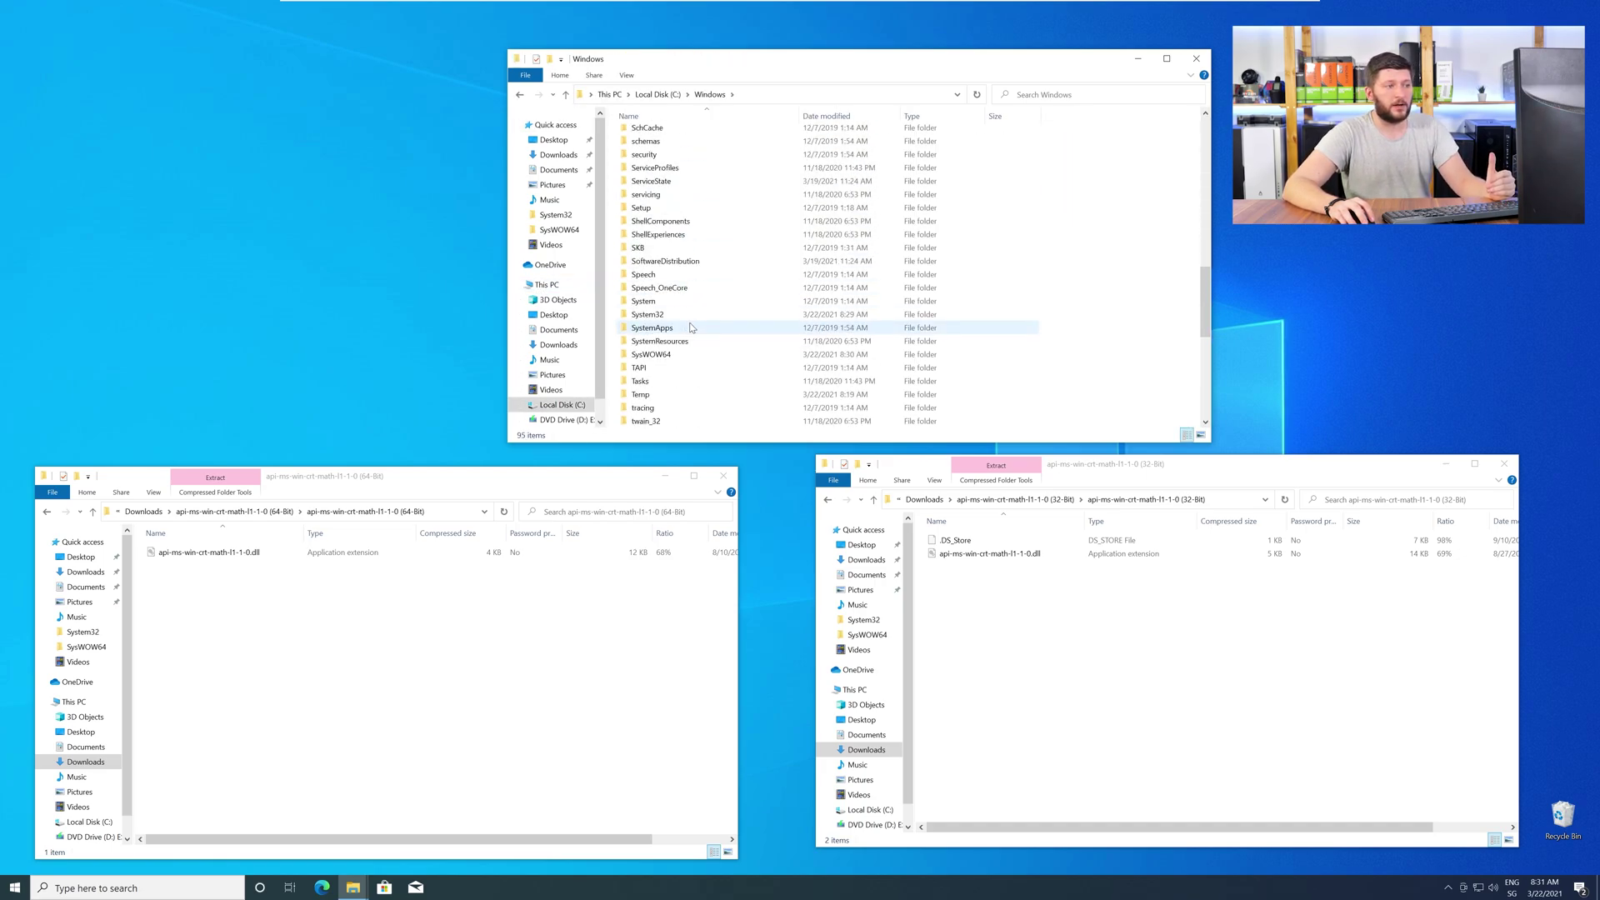
click(690, 316)
click(666, 317)
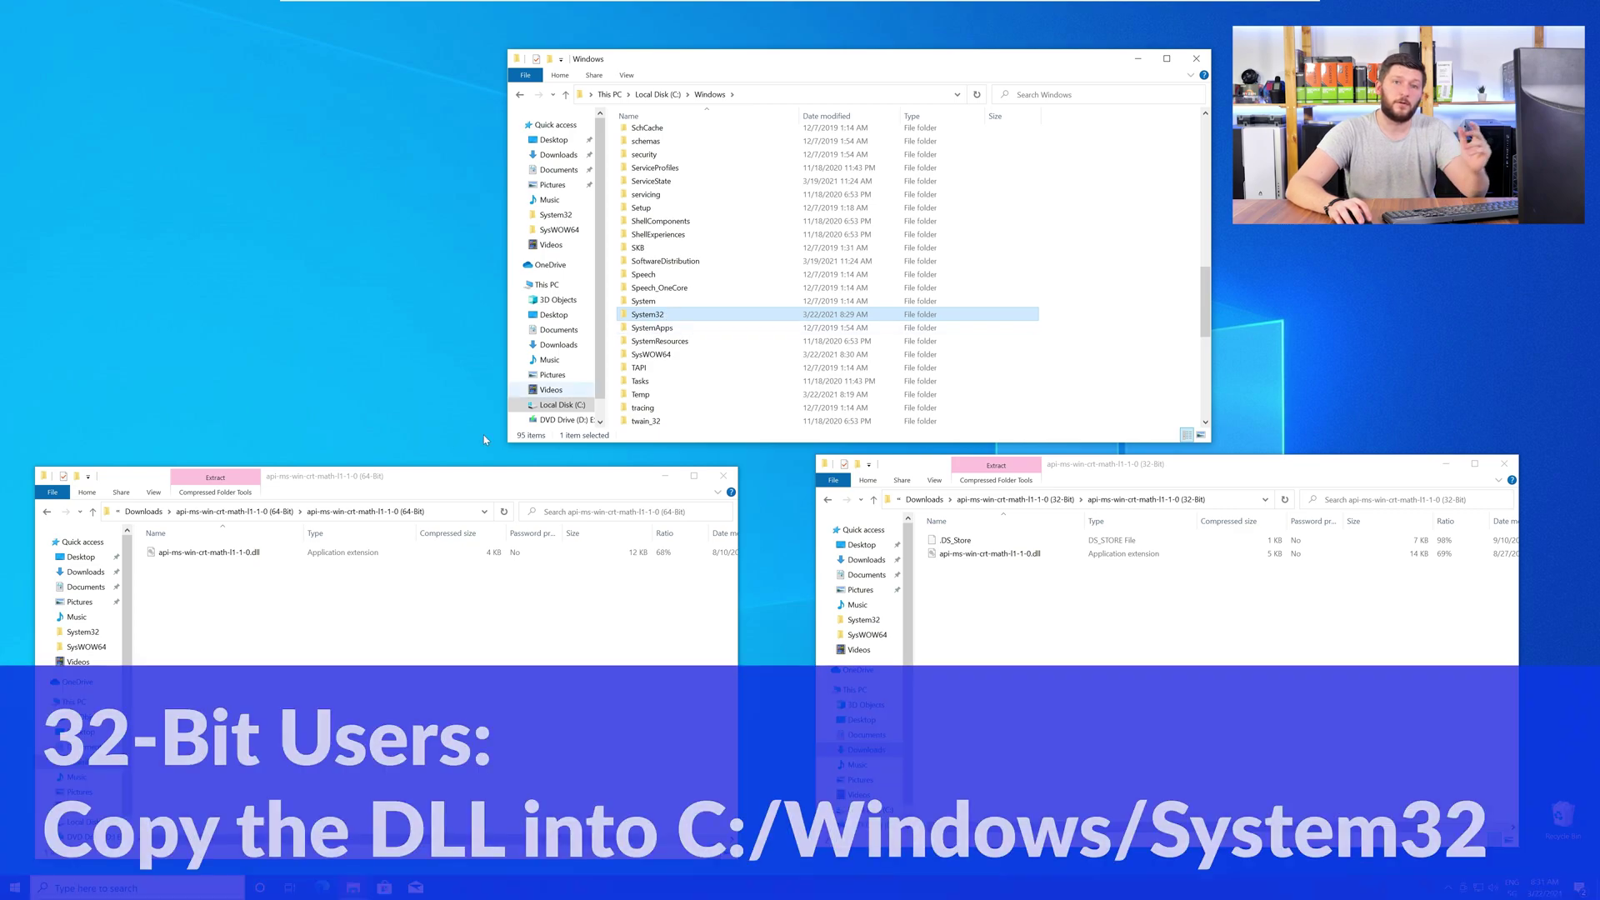
drag(206, 554, 645, 319)
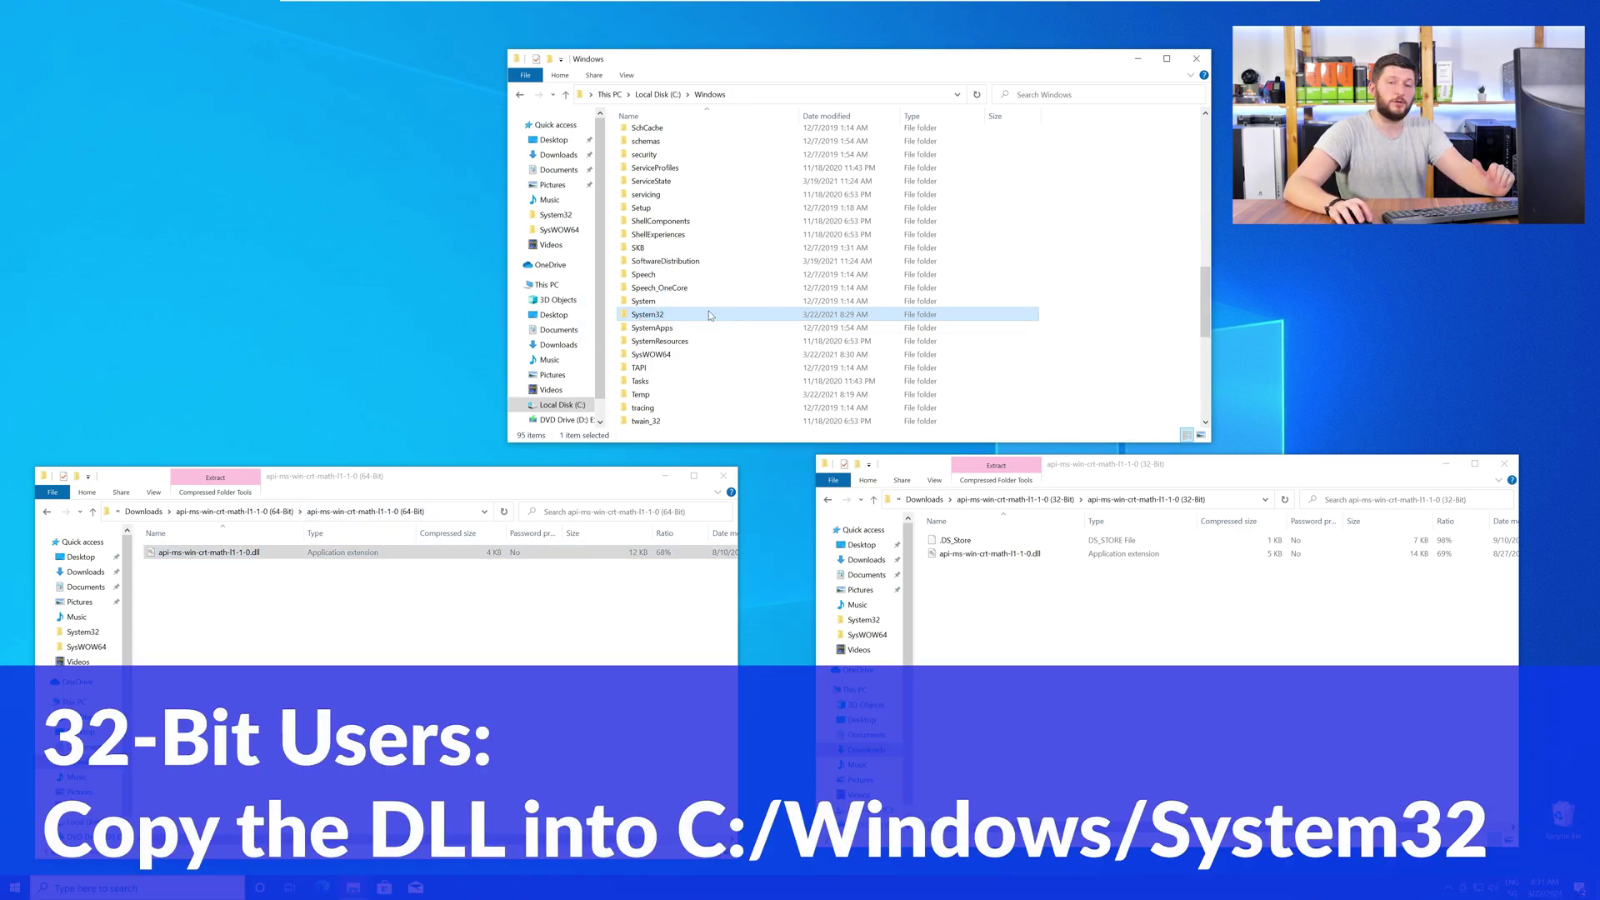
Approve the System32 copy, then copy the 32-bit DLL into SysWOW64 with admin approval.
click(763, 404)
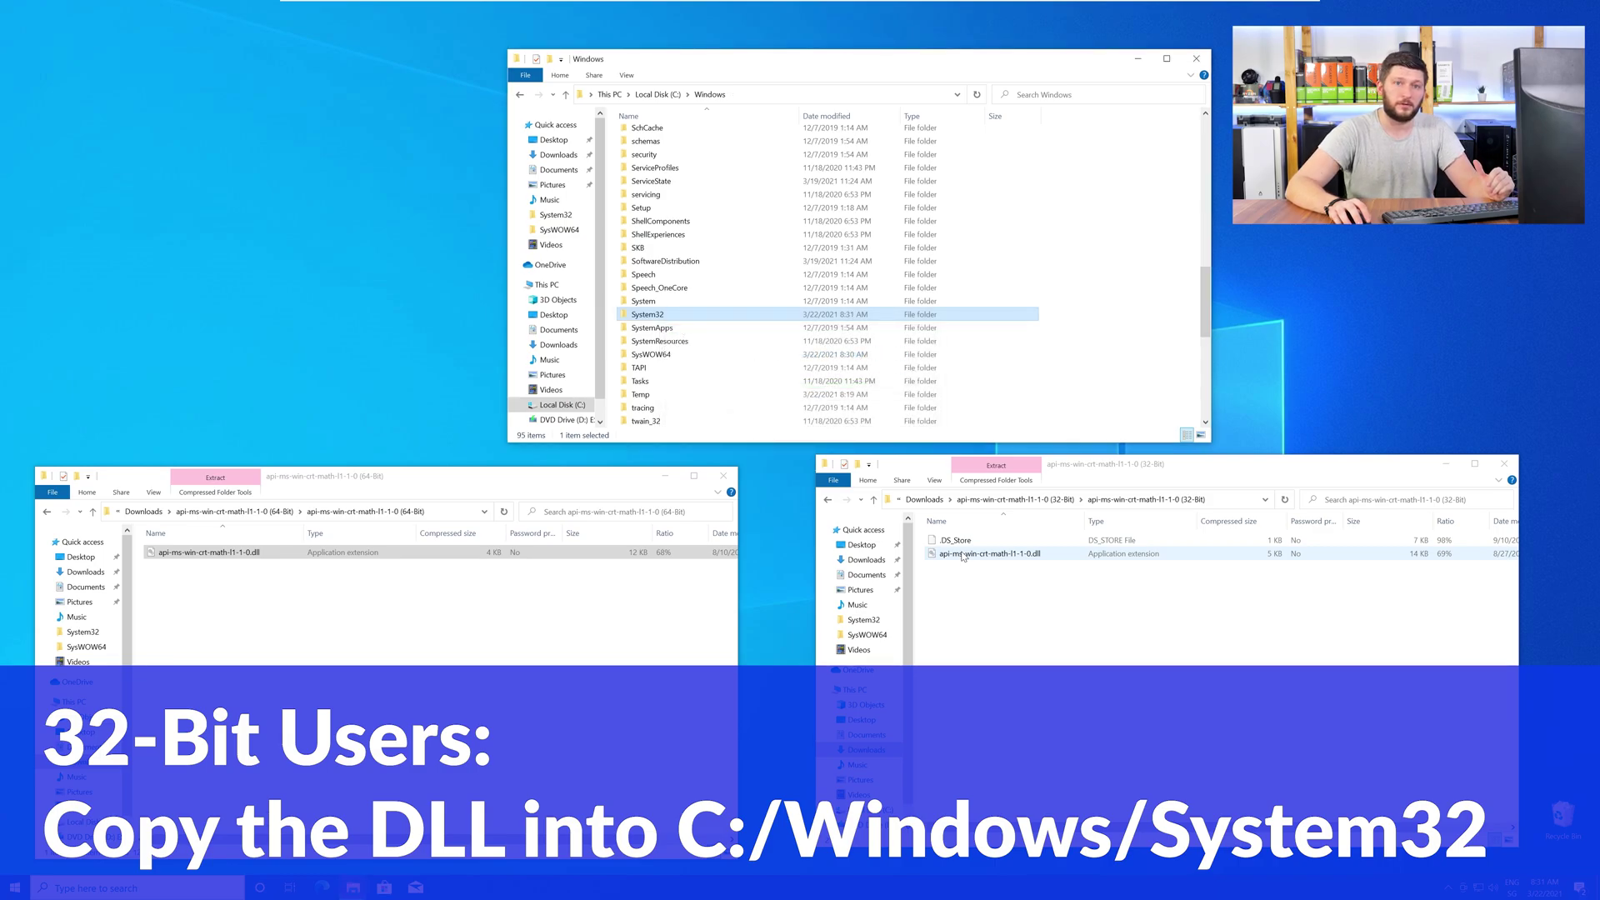
drag(963, 553, 645, 354)
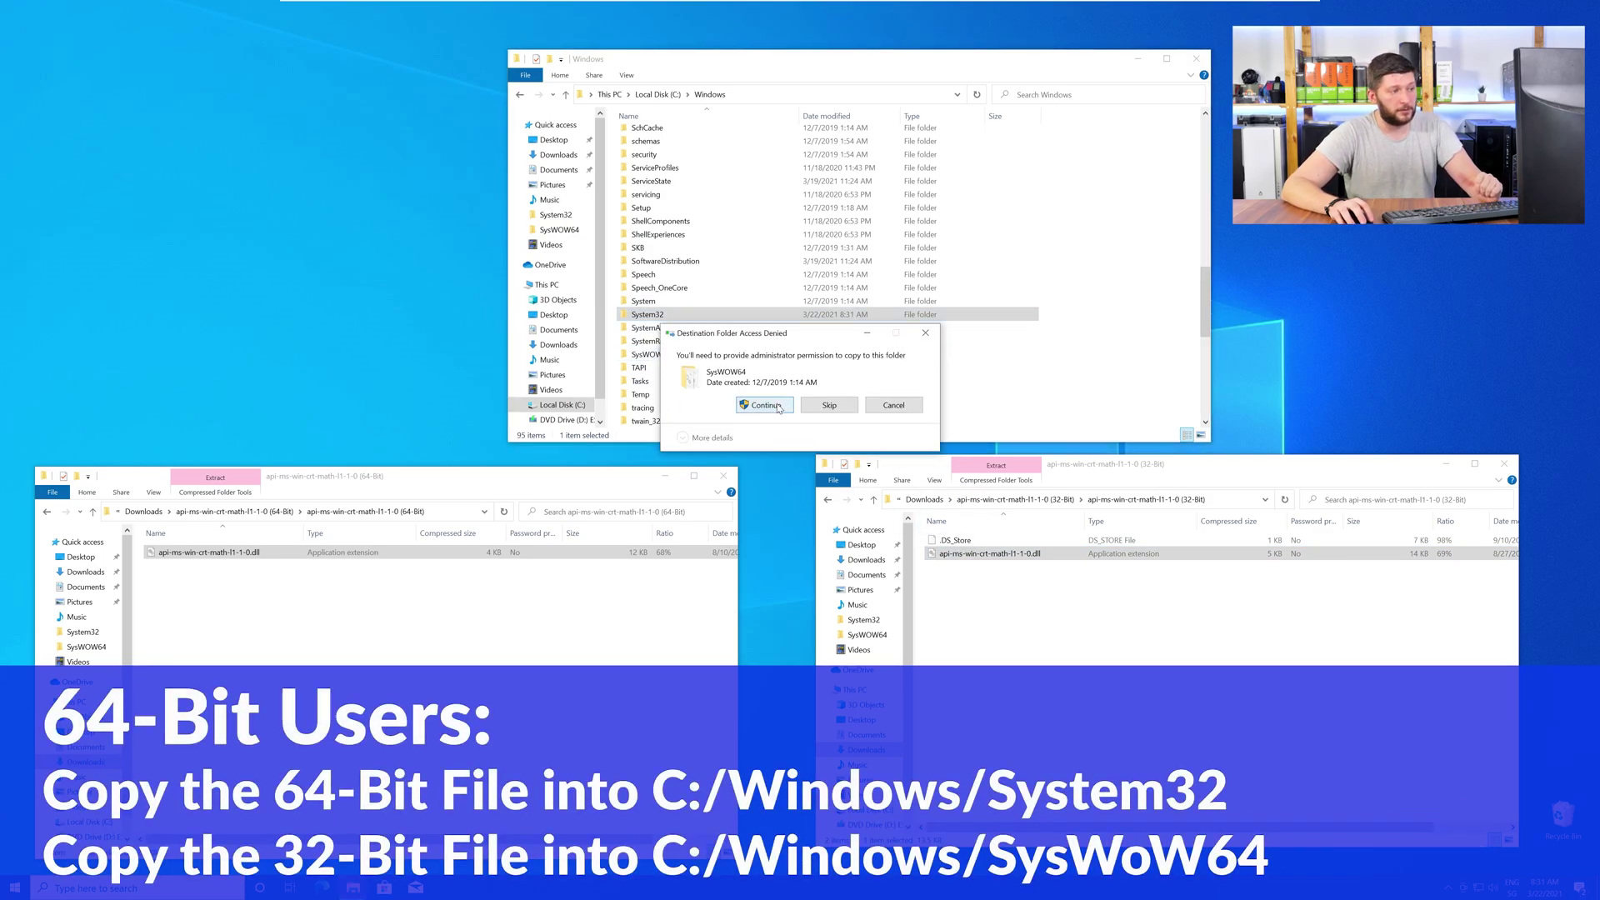
click(765, 405)
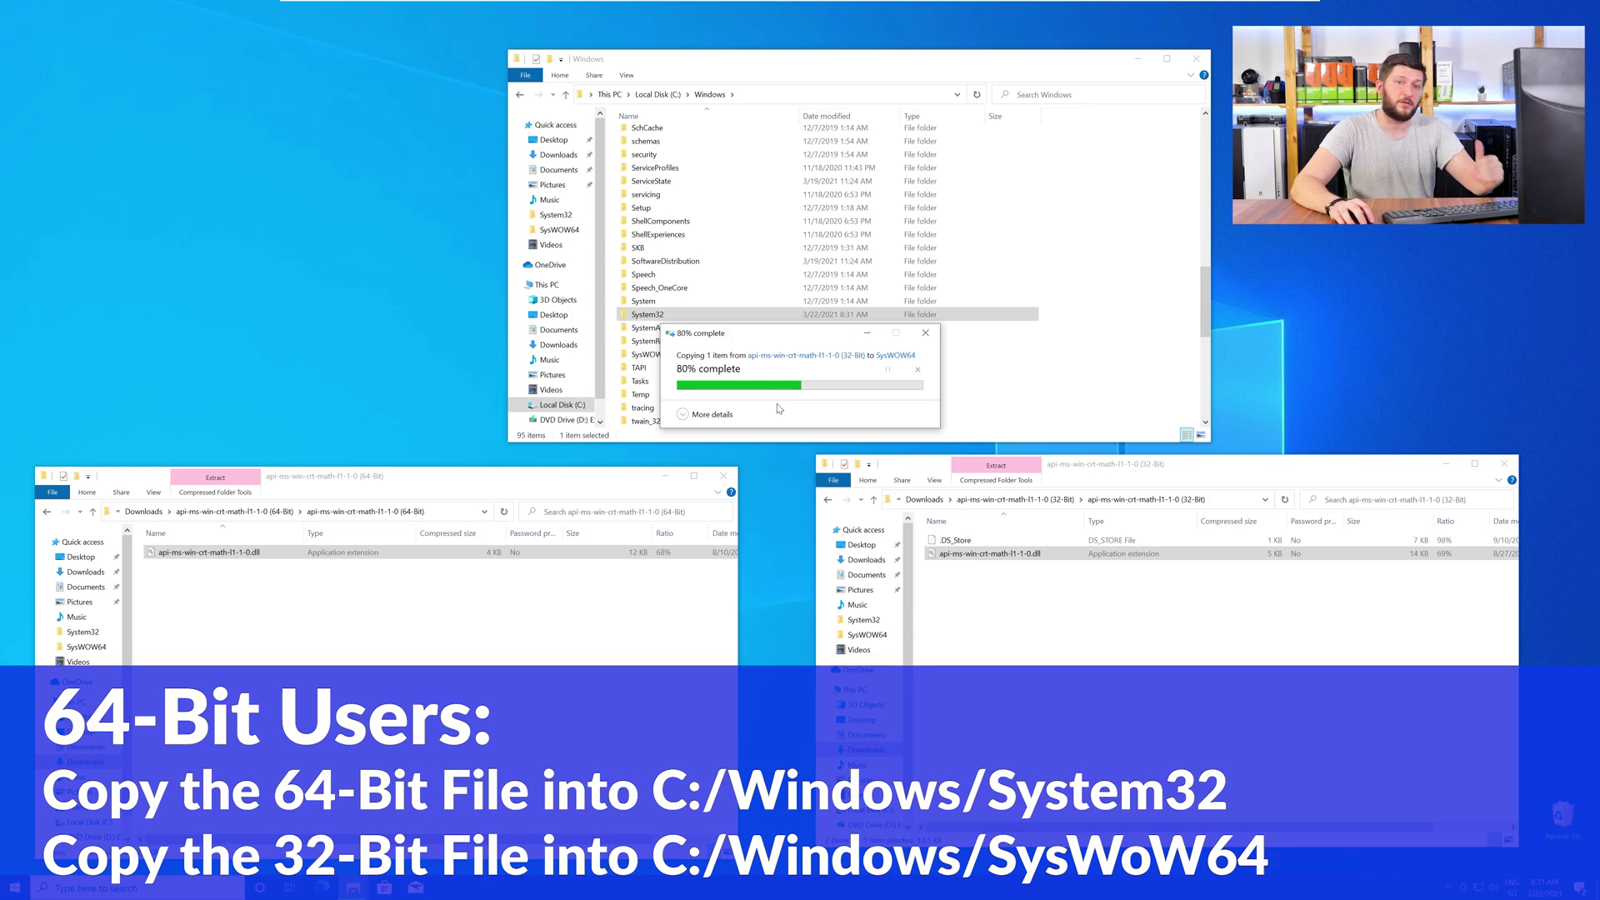
Close the 64-bit DLL, 32-bit DLL and Windows folder windows.
click(725, 477)
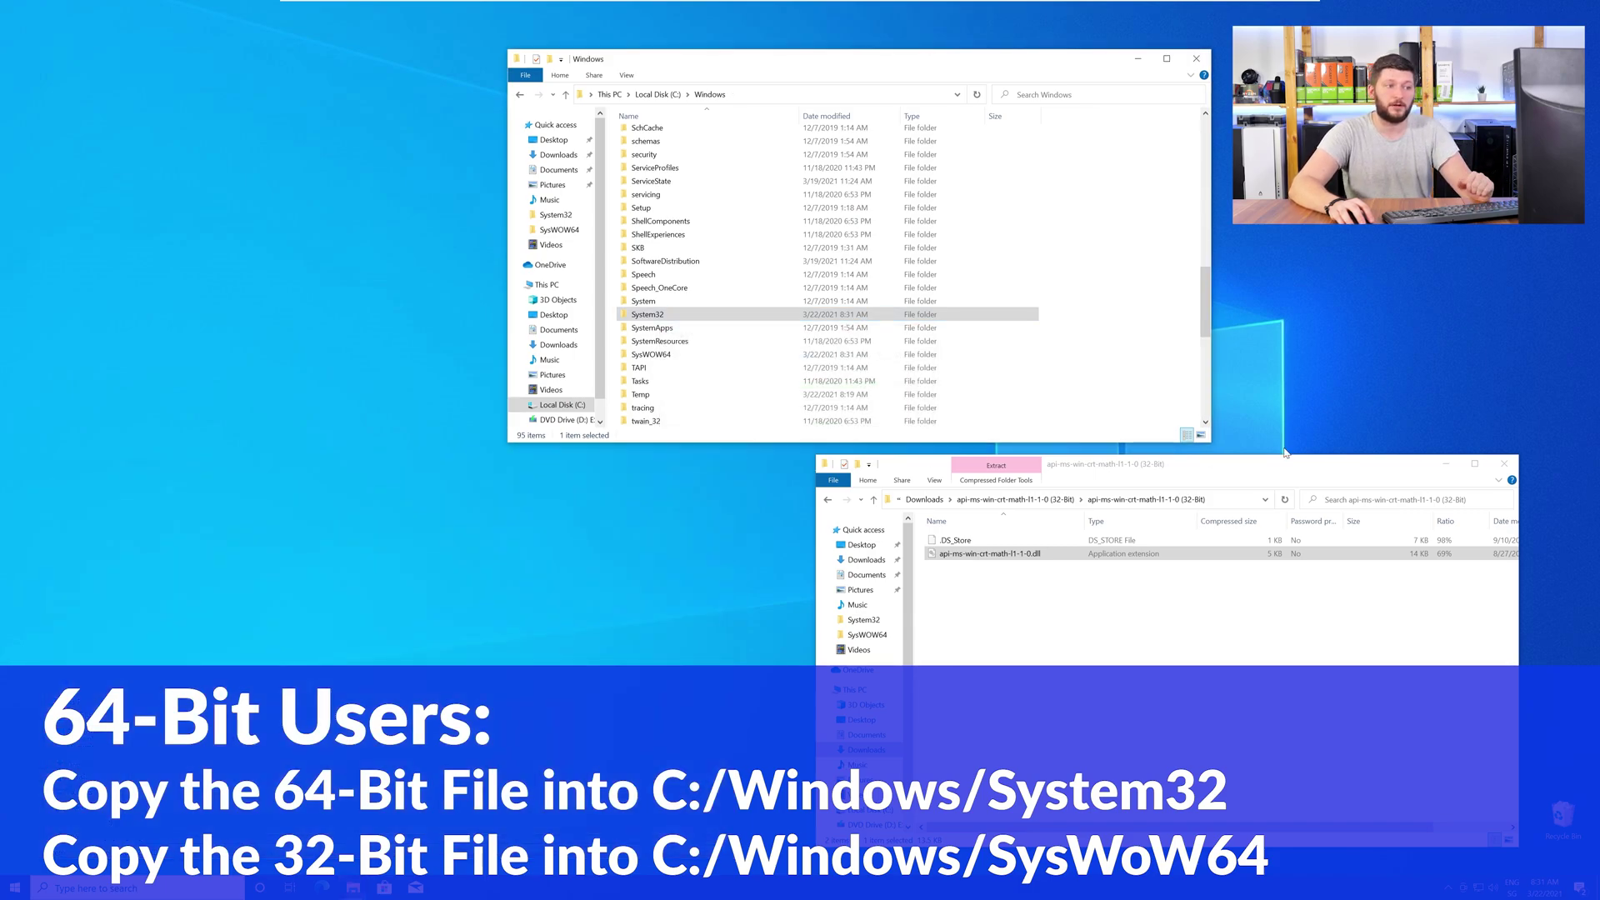
click(1509, 466)
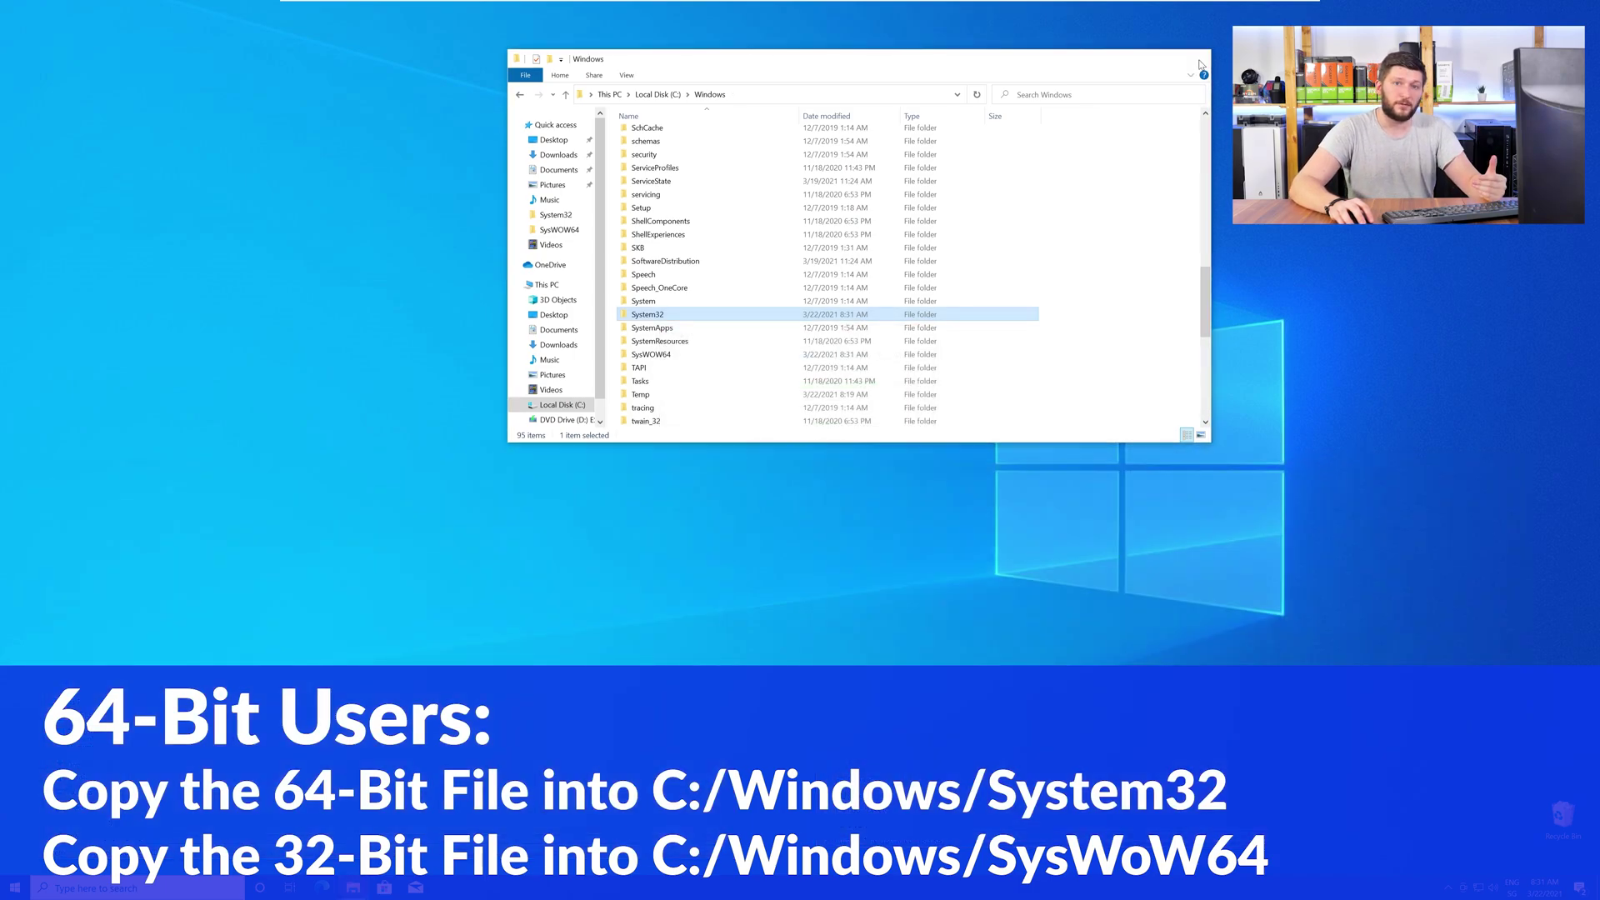
click(1200, 60)
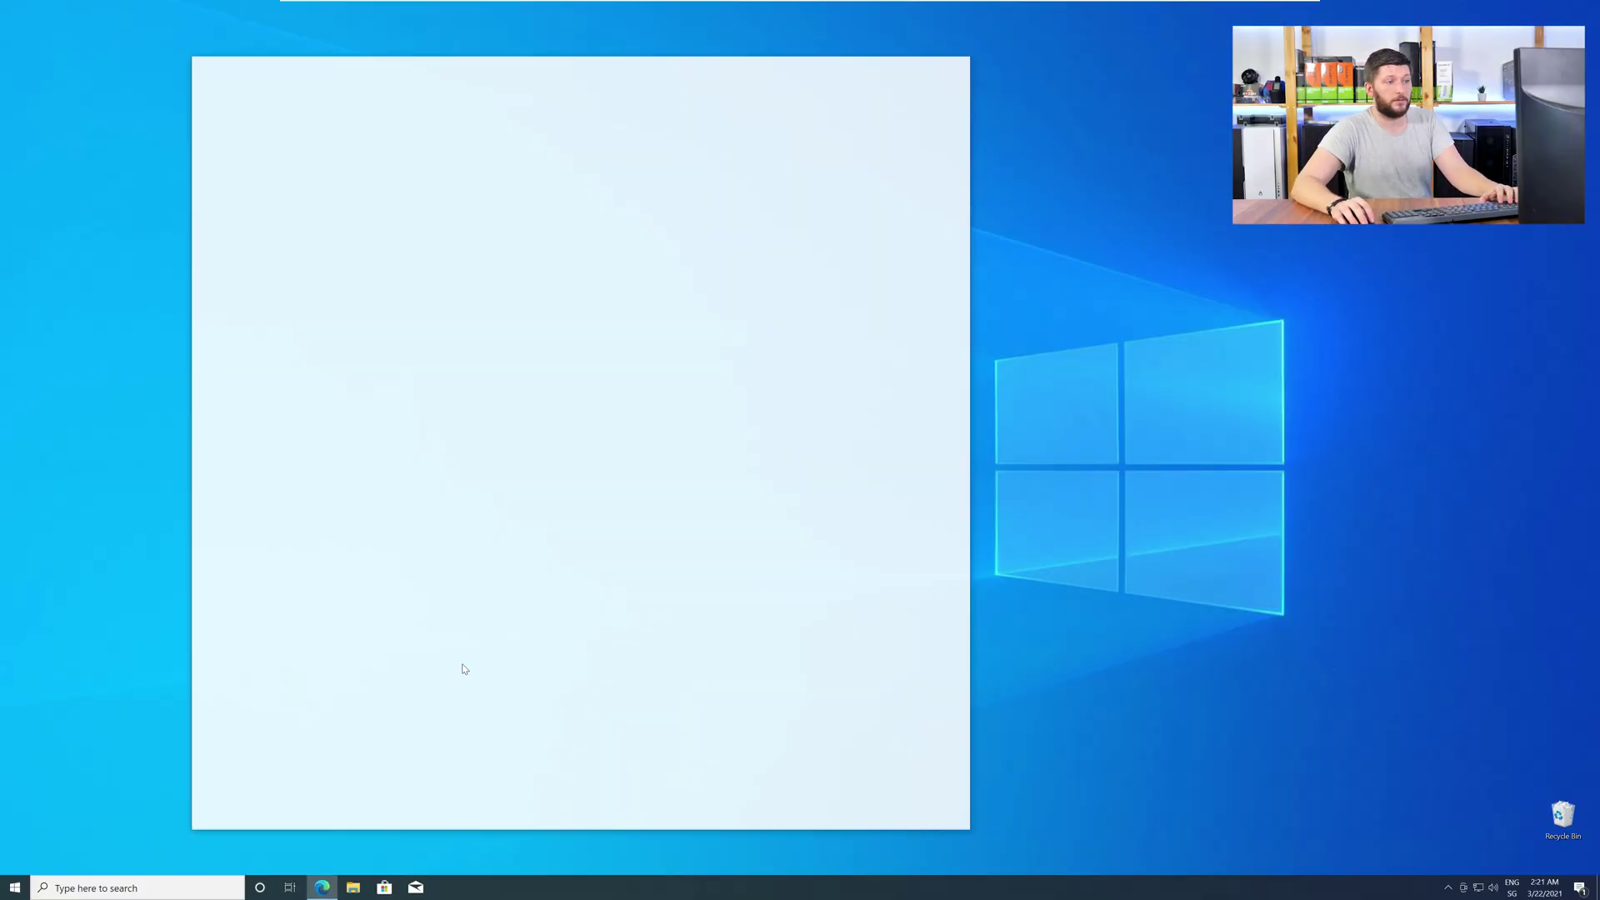
text(https://www.sts-tutorial.com/download/credistributable2019)
Load the Visual C++ 2019 redistributable page and download vc_redist.x64.exe.
key(Return)
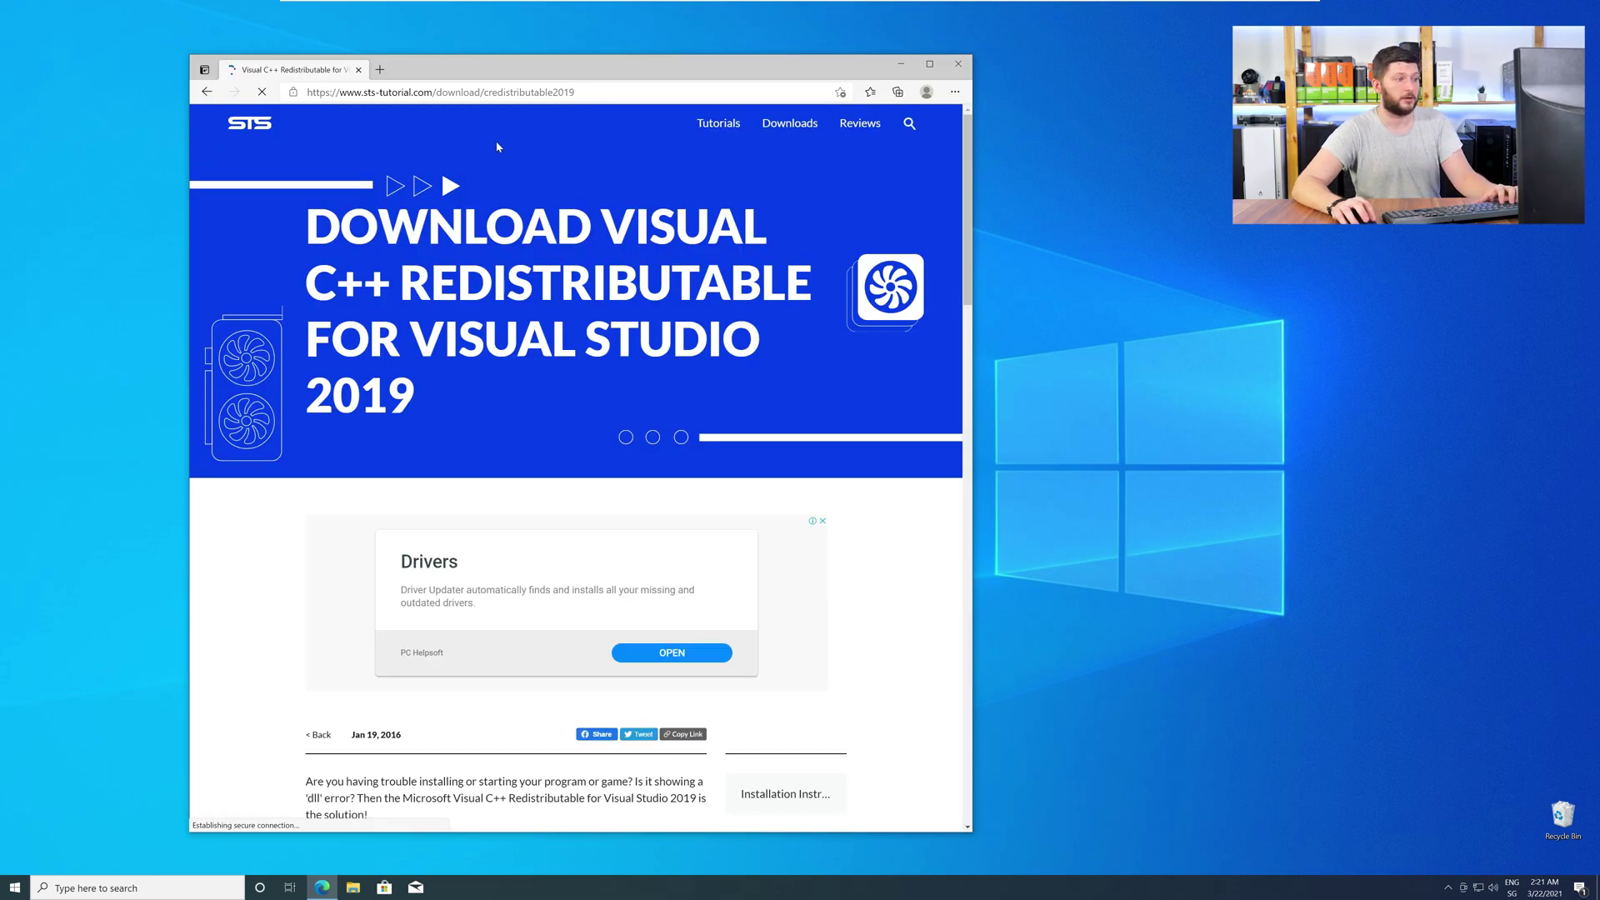
scroll(257, 432, down, 5)
scroll(313, 437, down, 5)
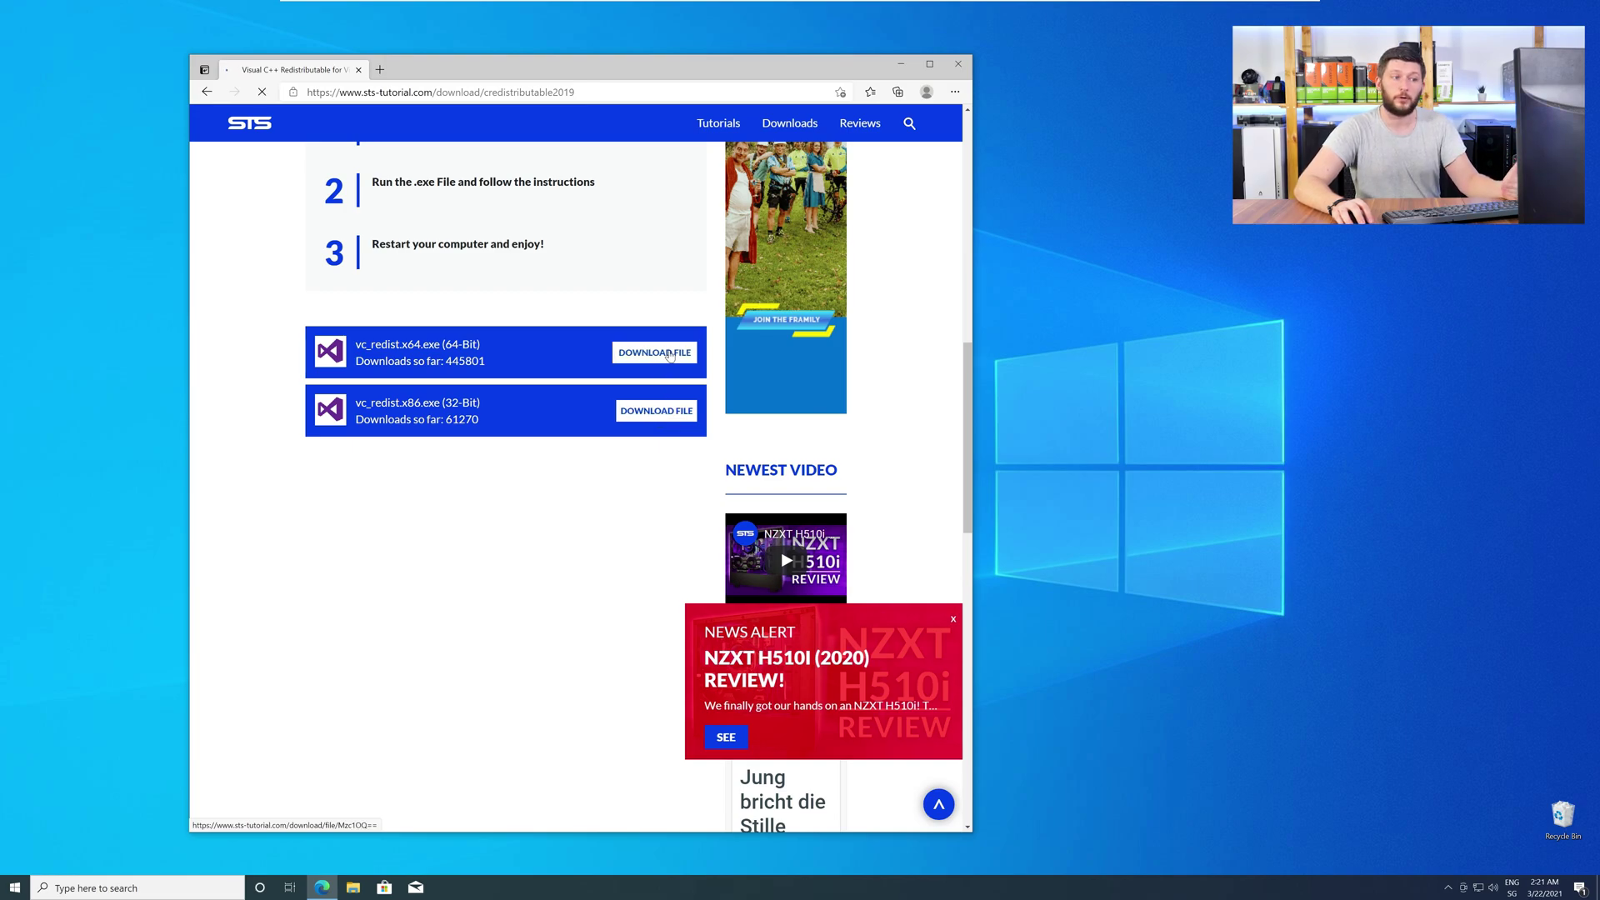
click(655, 352)
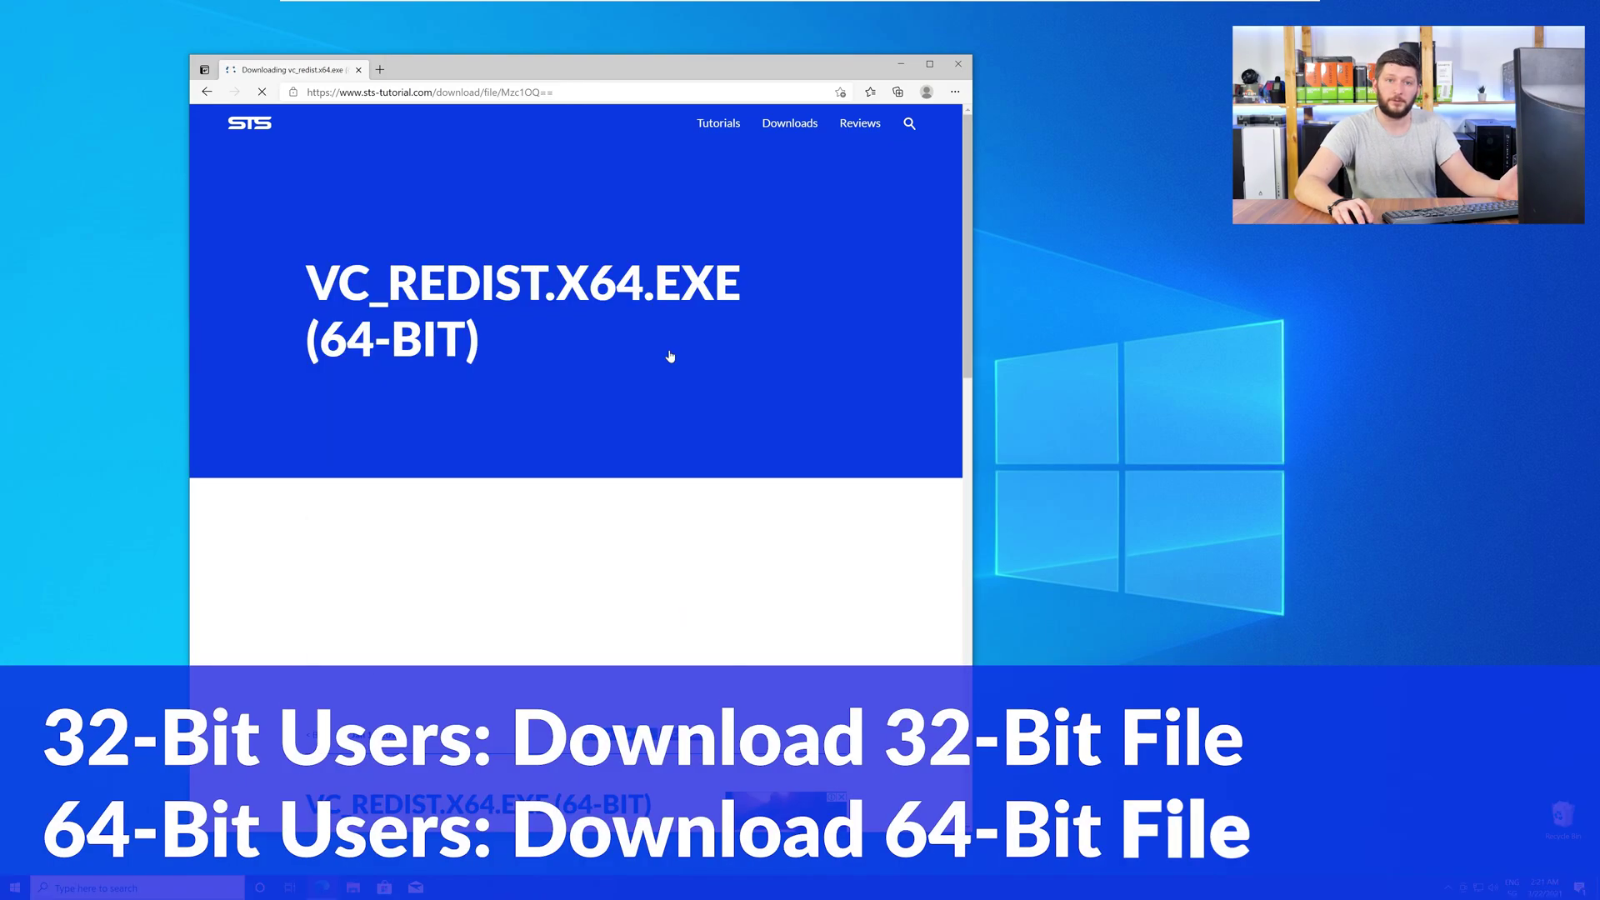
scroll(671, 357, up, 1)
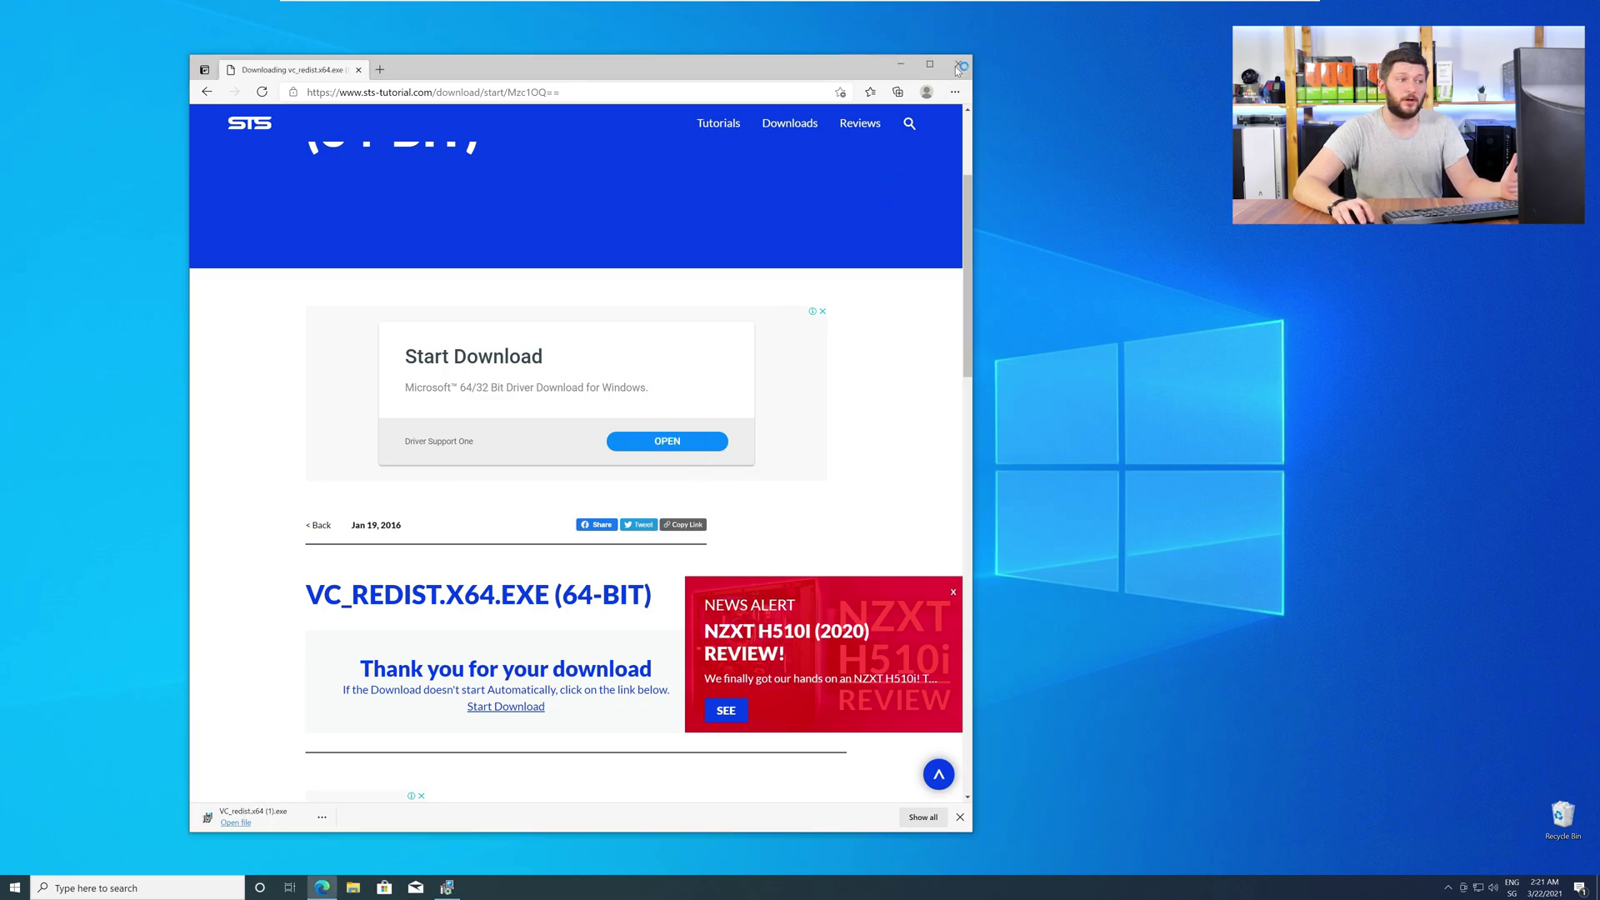
Accept the license, install the x64 redistributable with admin approval, and close the installer.
click(959, 69)
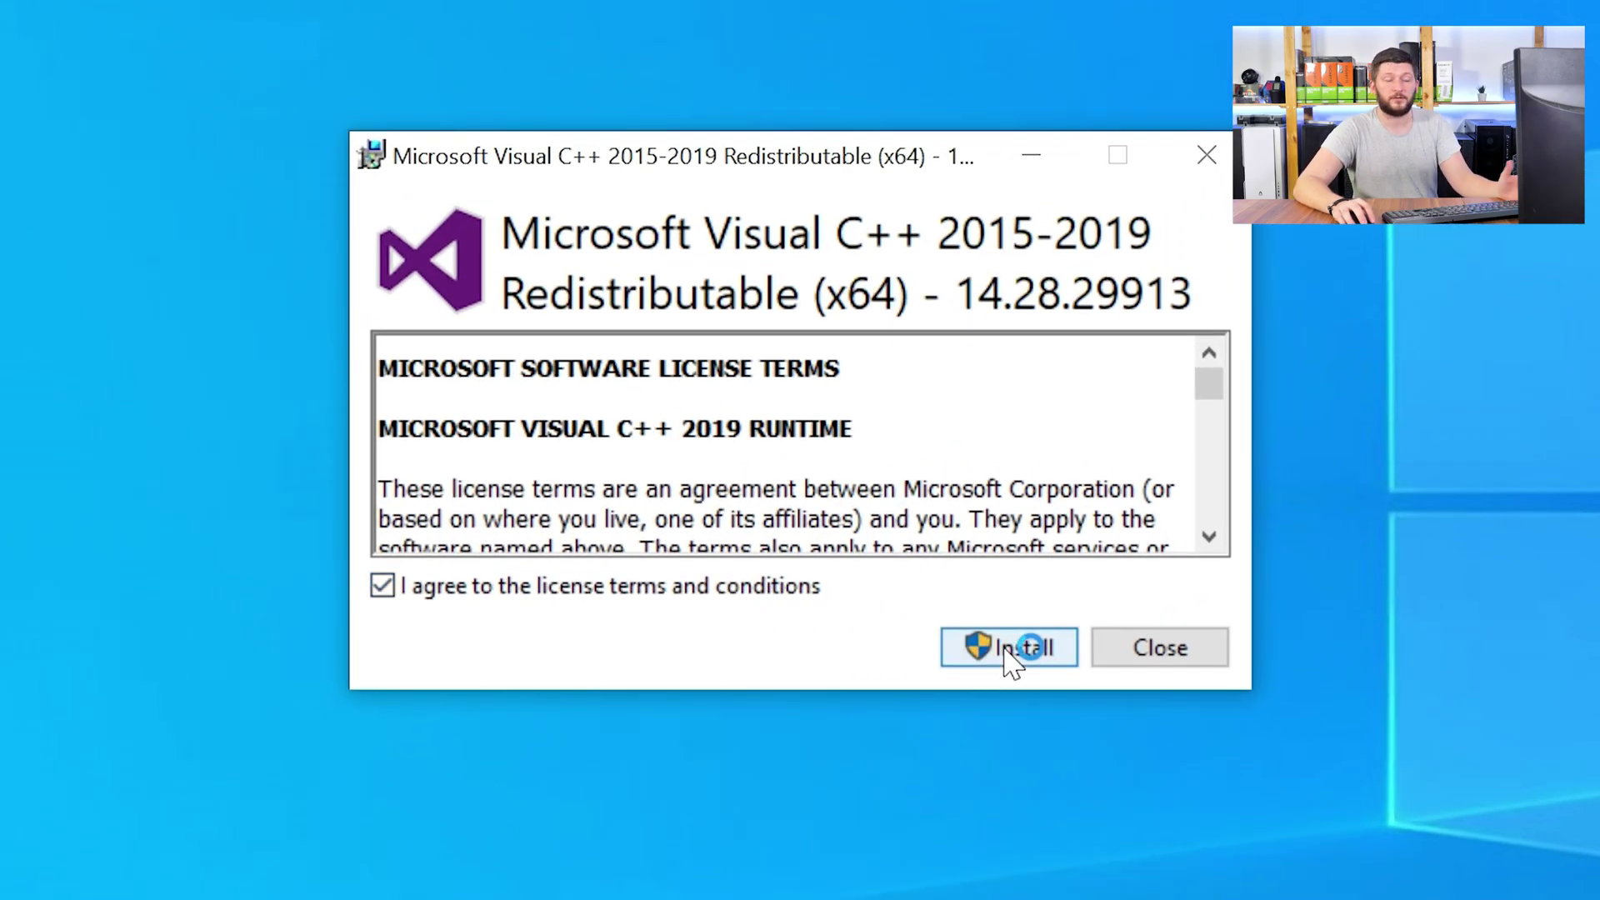
click(1014, 653)
click(714, 686)
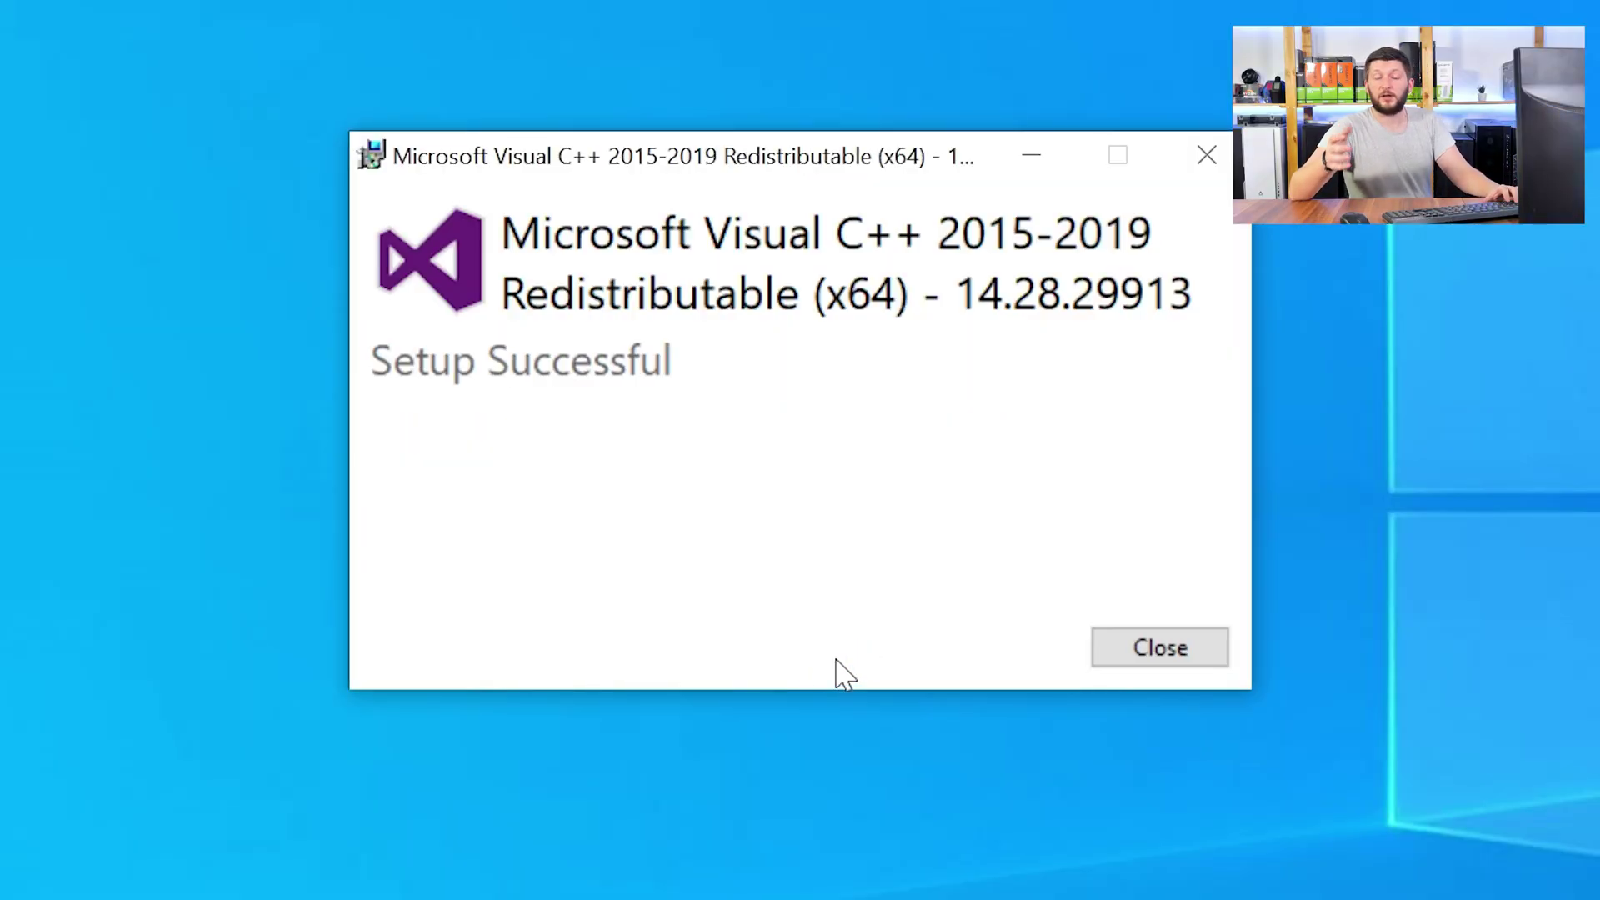
click(1161, 647)
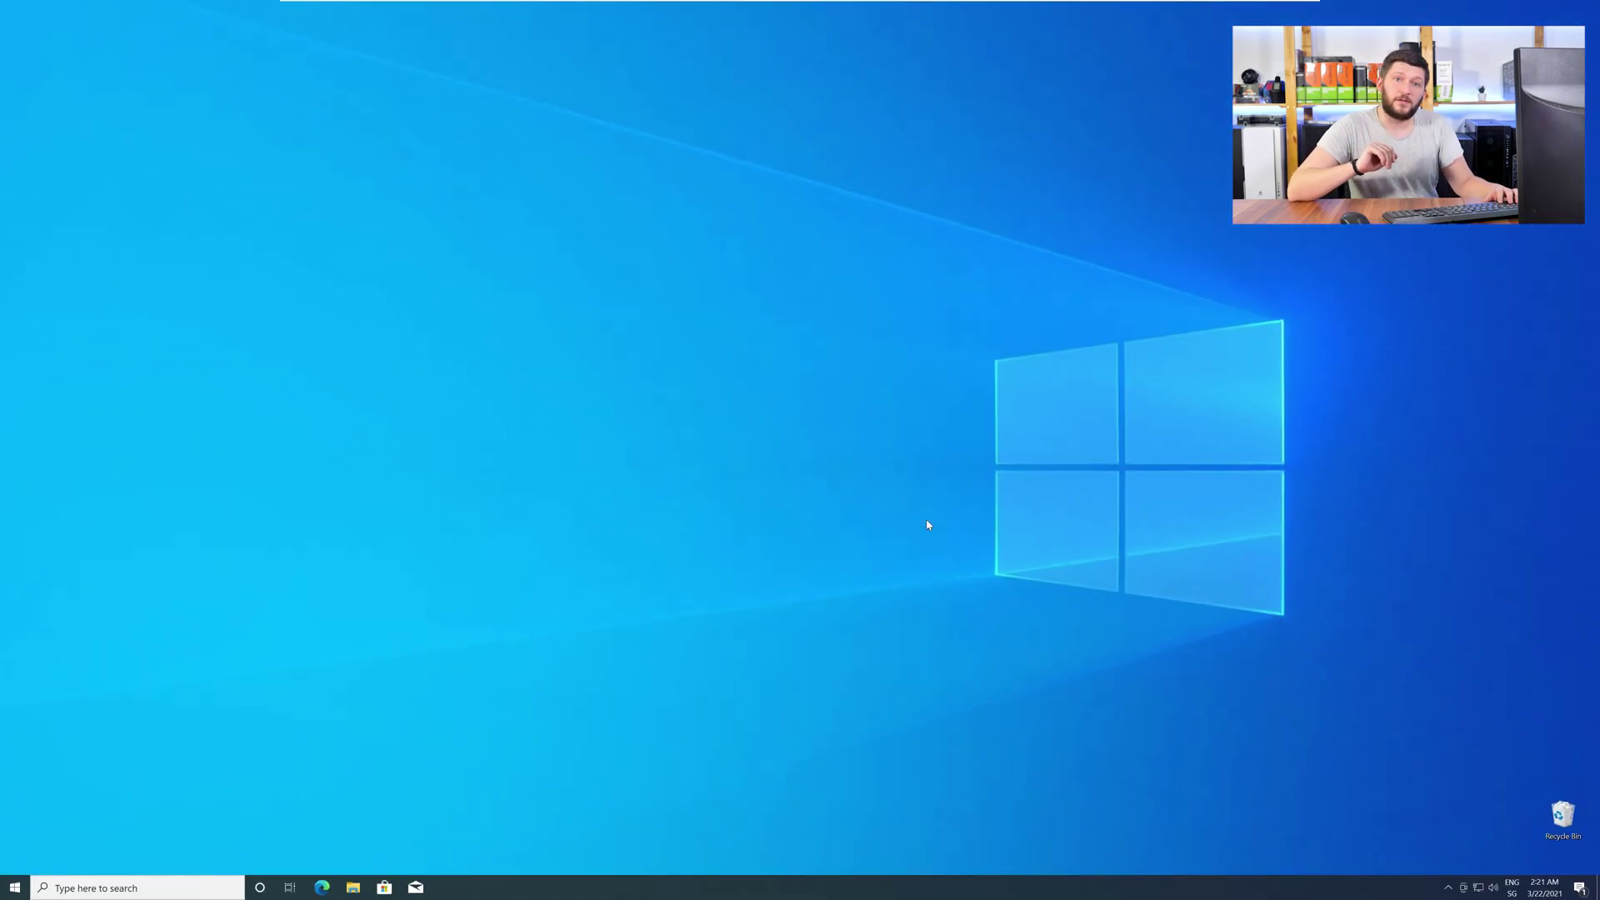